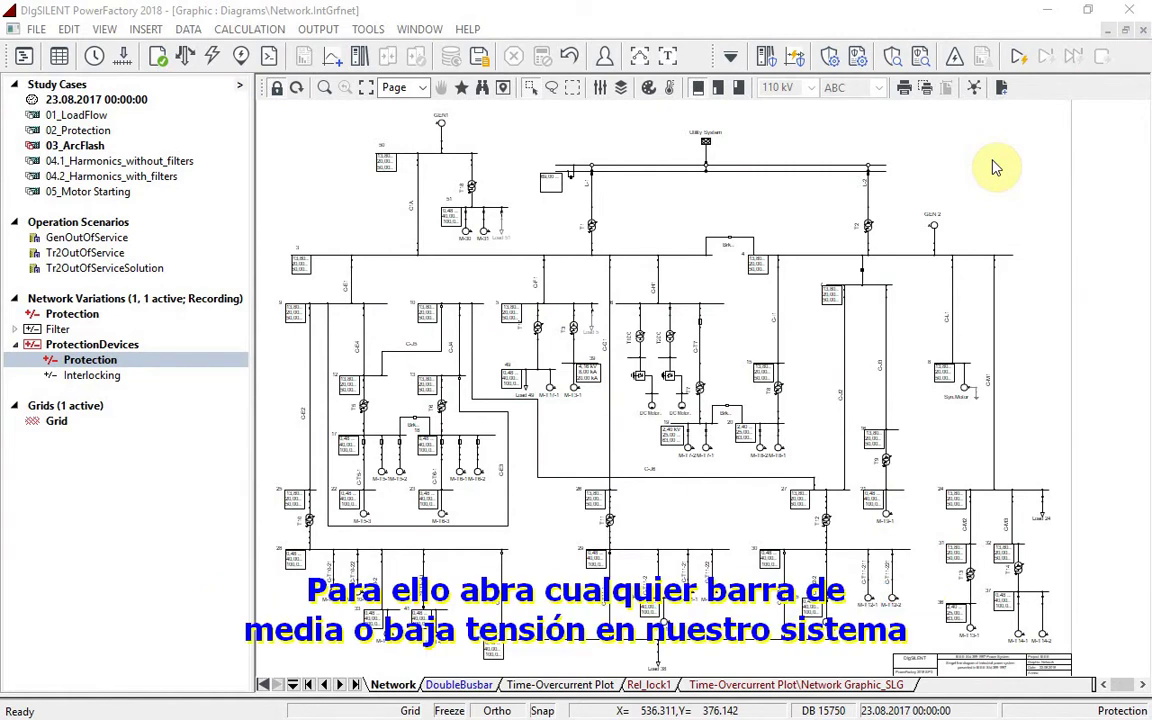
Inspect busbar 9's arc-flash protection settings and close them unchanged
left_click(342, 308)
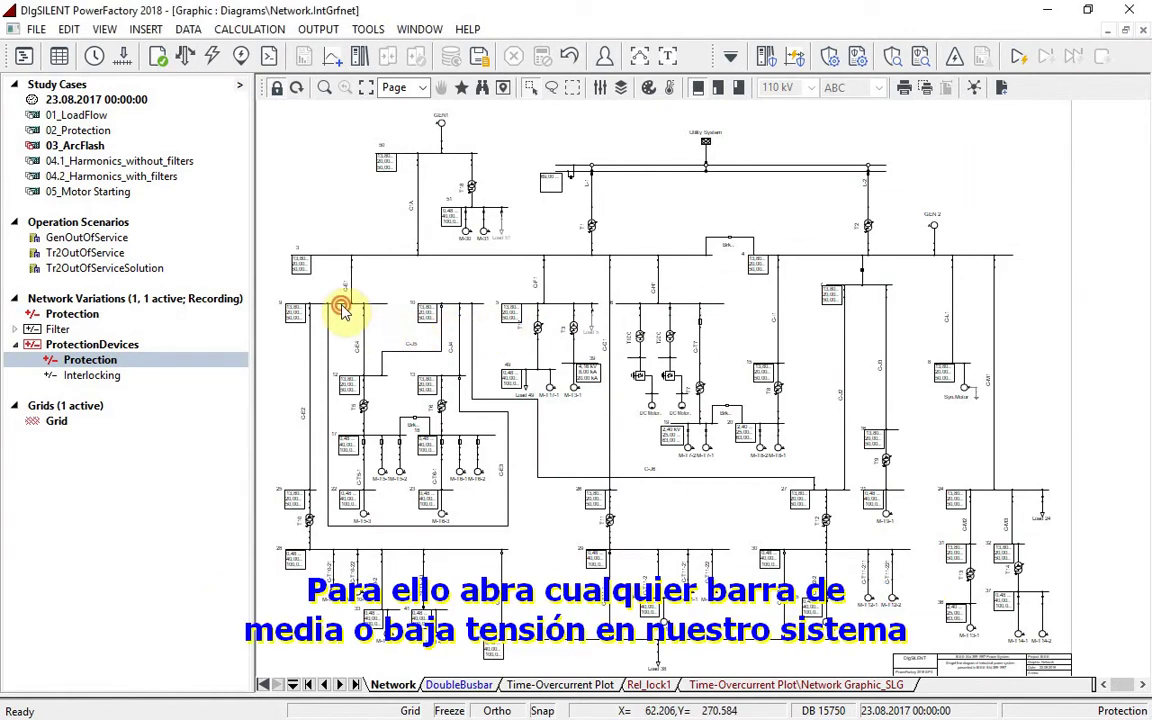
double_click(342, 308)
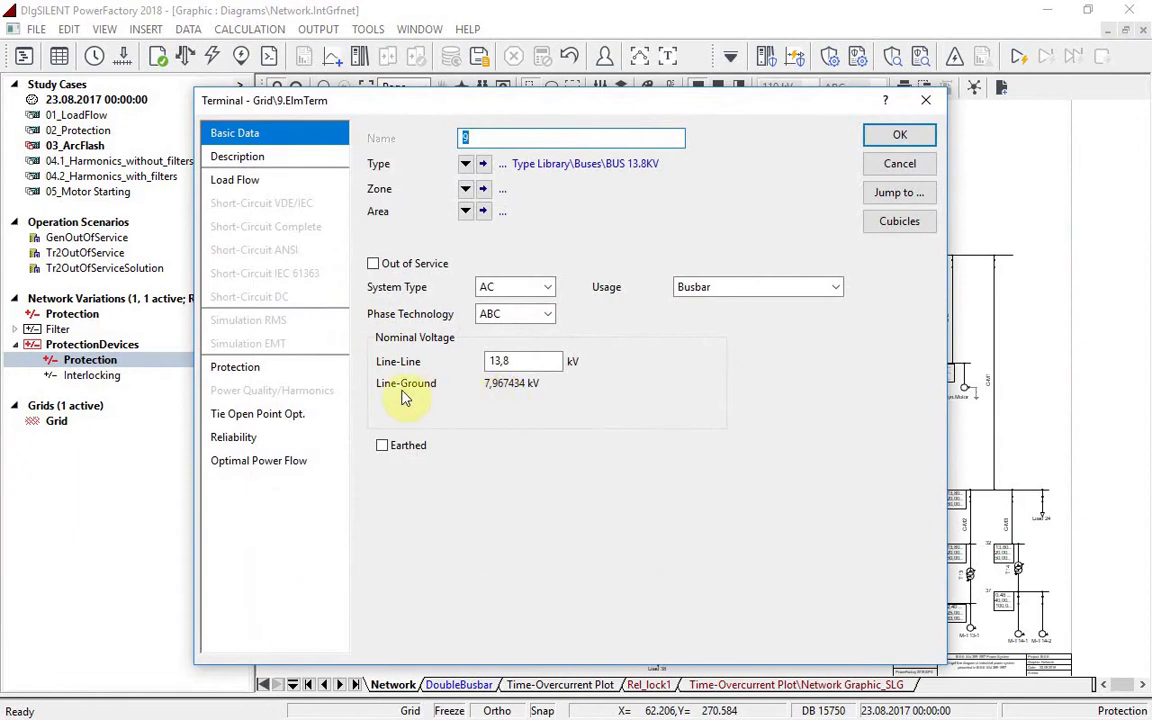
left_click(314, 372)
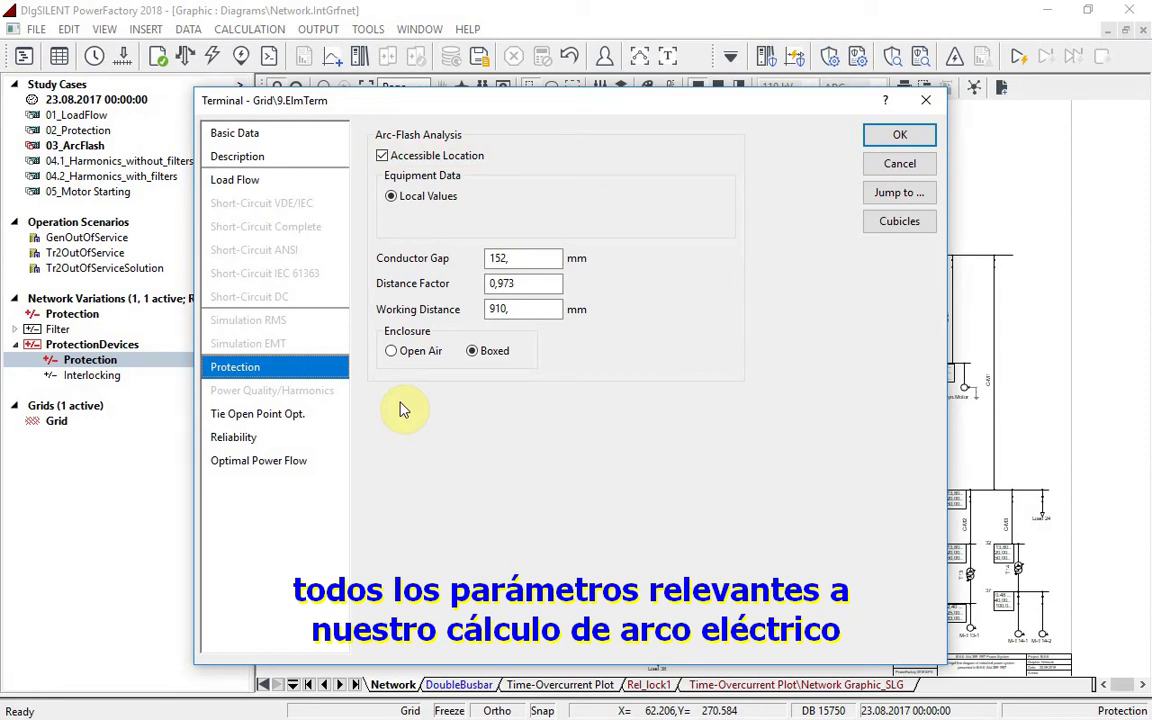
left_click(896, 137)
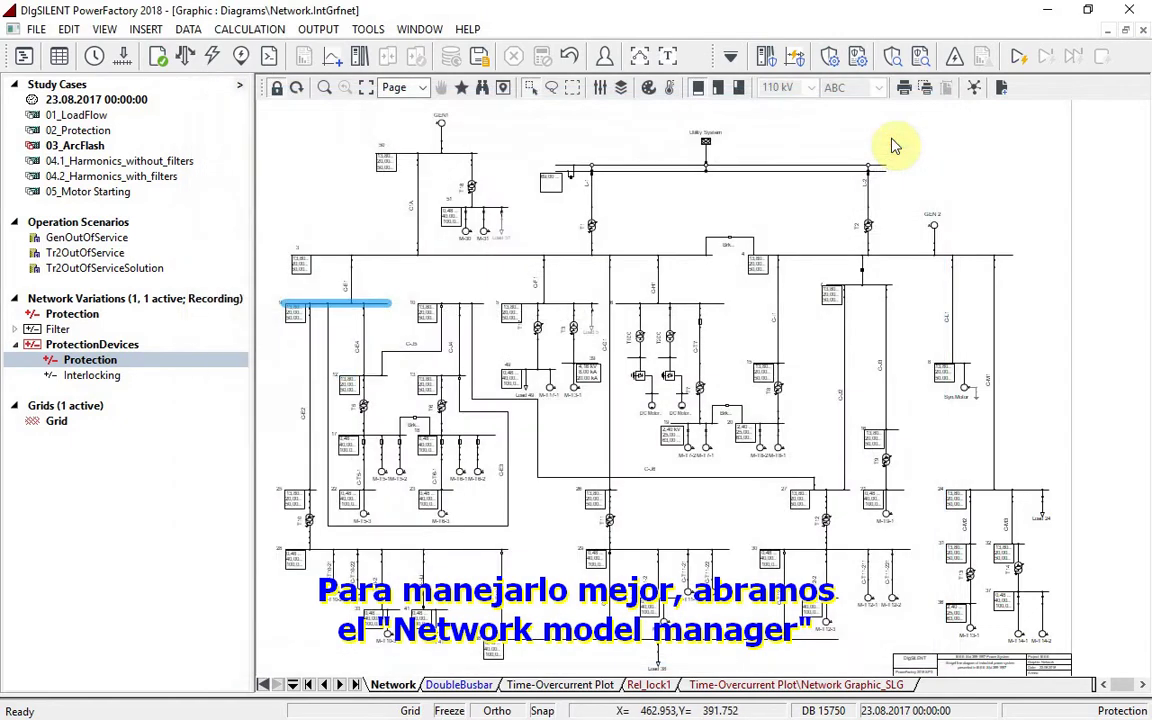
List all busbars in the network data table, sorted by nominal voltage with 0,48 kV first
left_click(59, 56)
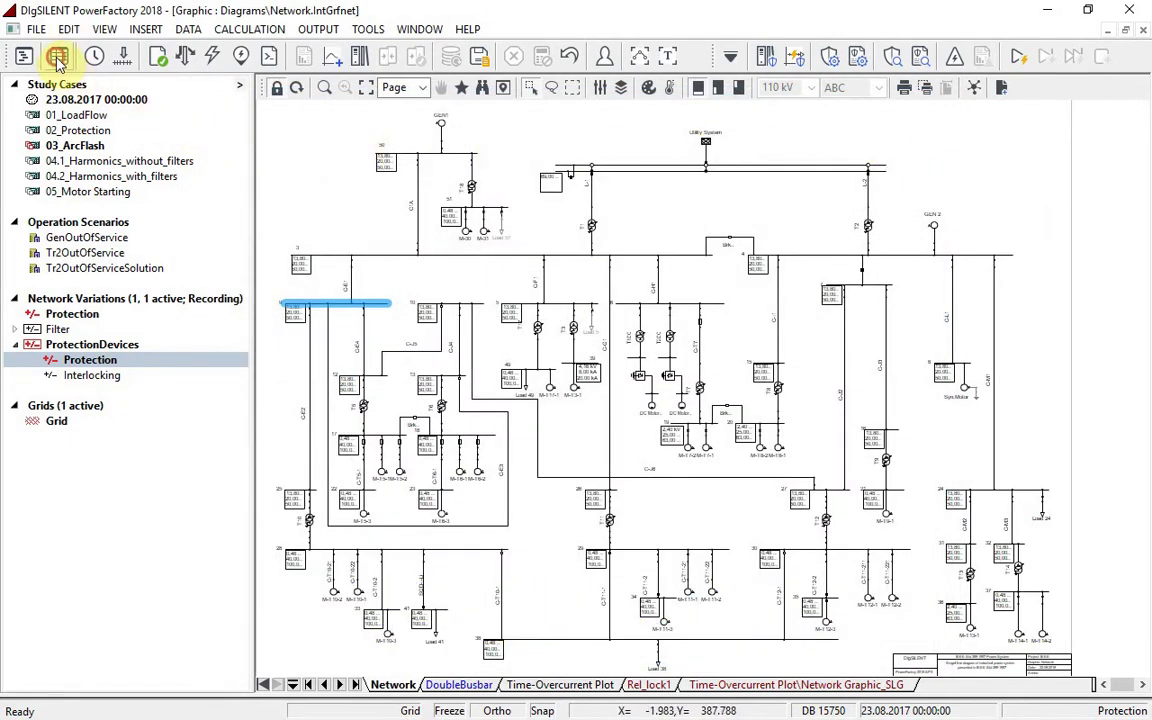
left_click_drag(505, 143, 488, 136)
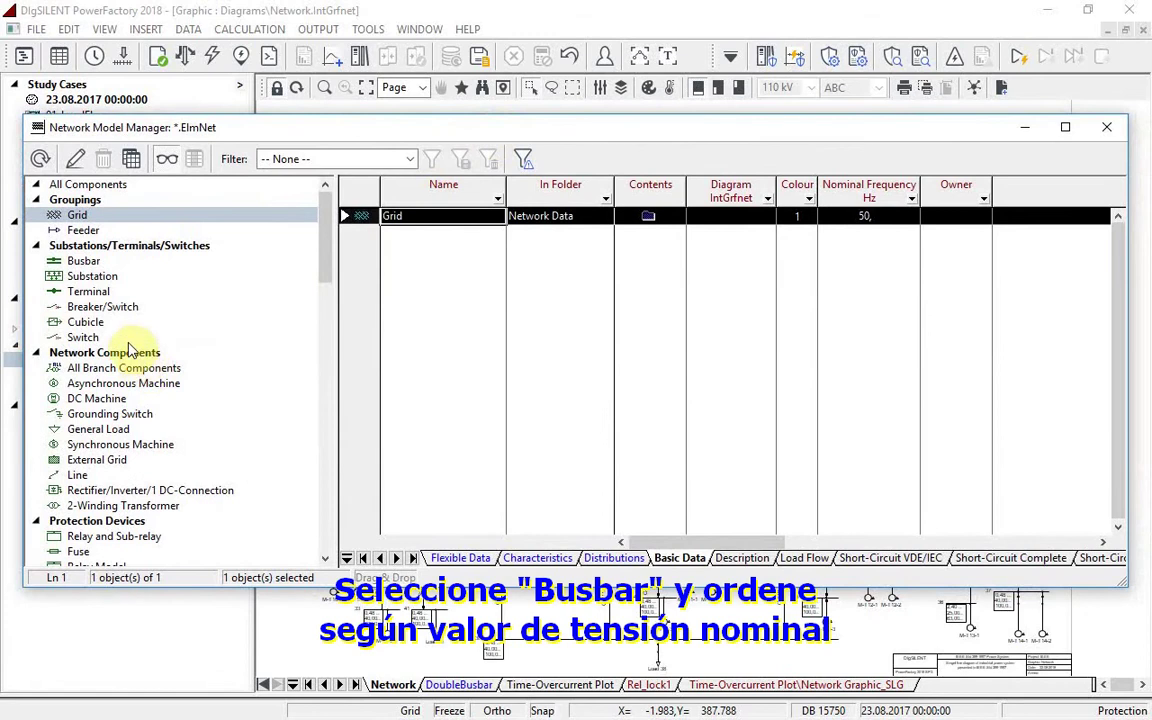
left_click(90, 261)
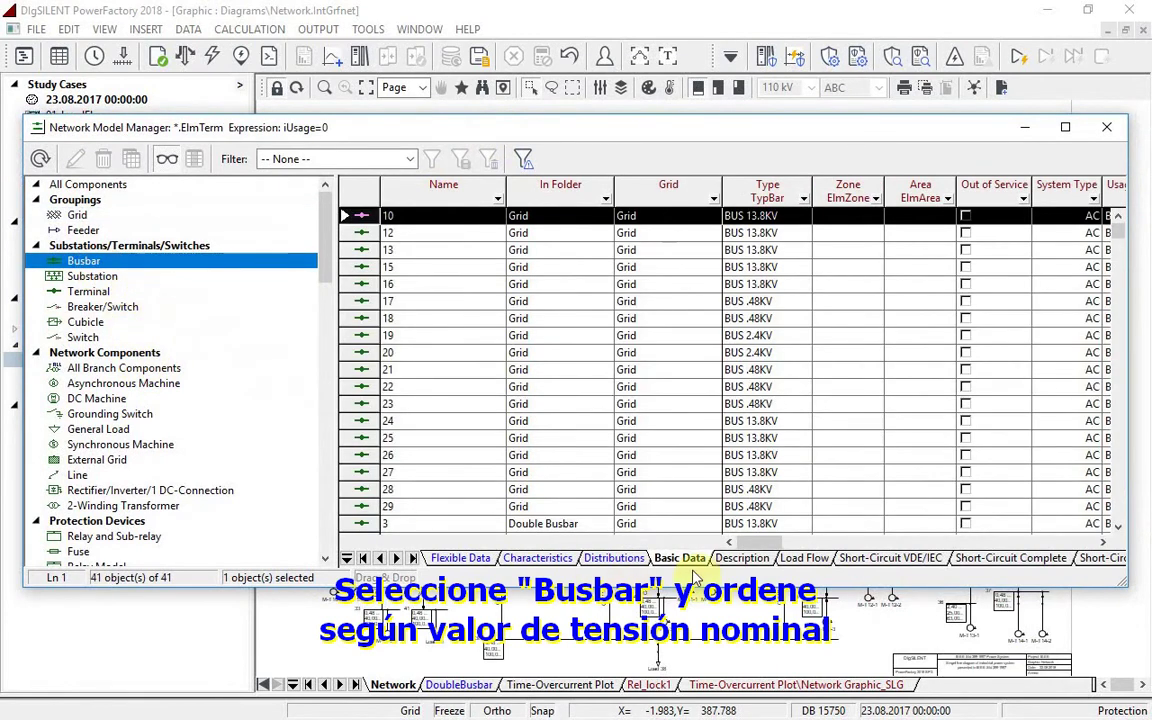
left_click_drag(772, 546, 861, 545)
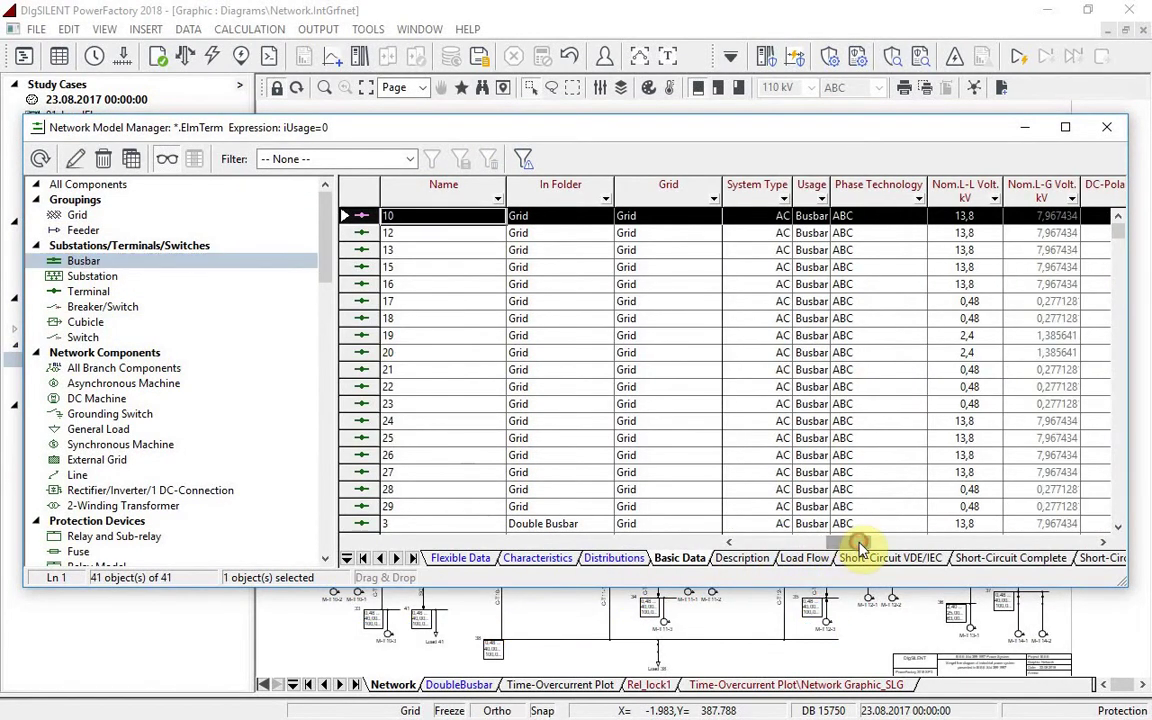
left_click(985, 198)
left_click(985, 196)
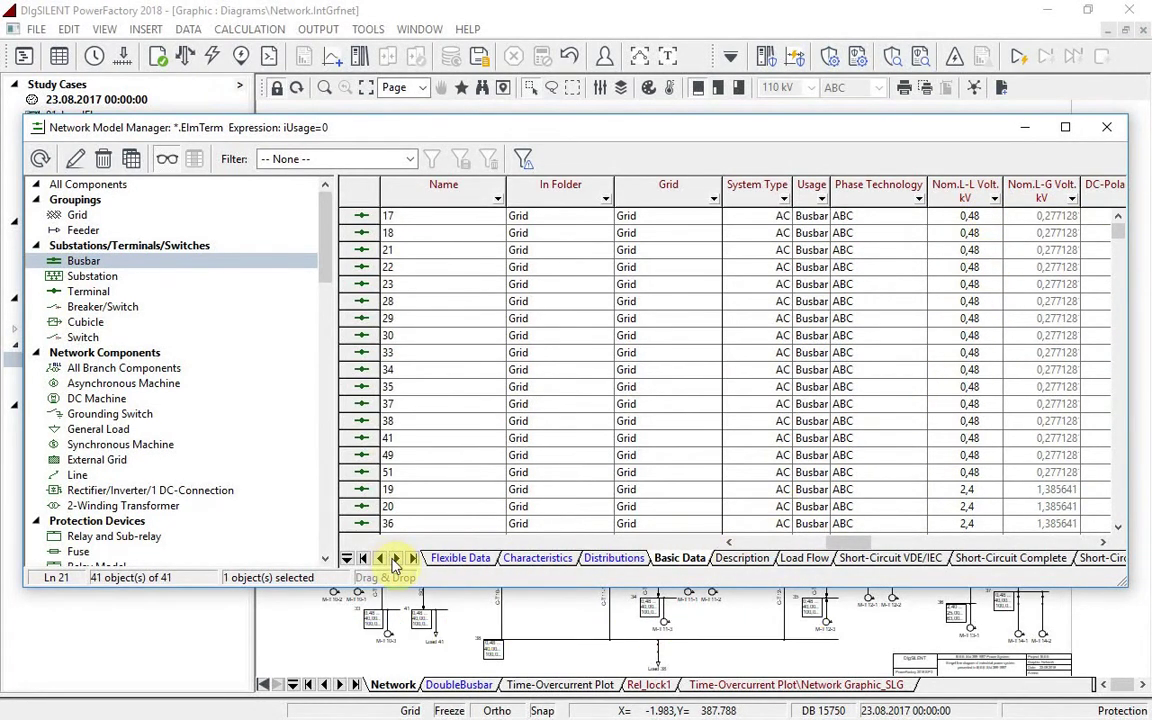
Review the busbars' protection and arc-flash data, then bring up the arc-flash analysis settings
left_click(398, 560)
left_click(398, 560)
left_click(398, 560)
left_click(398, 560)
left_click(398, 560)
left_click(398, 560)
left_click(398, 560)
left_click(398, 560)
left_click(398, 560)
left_click(398, 560)
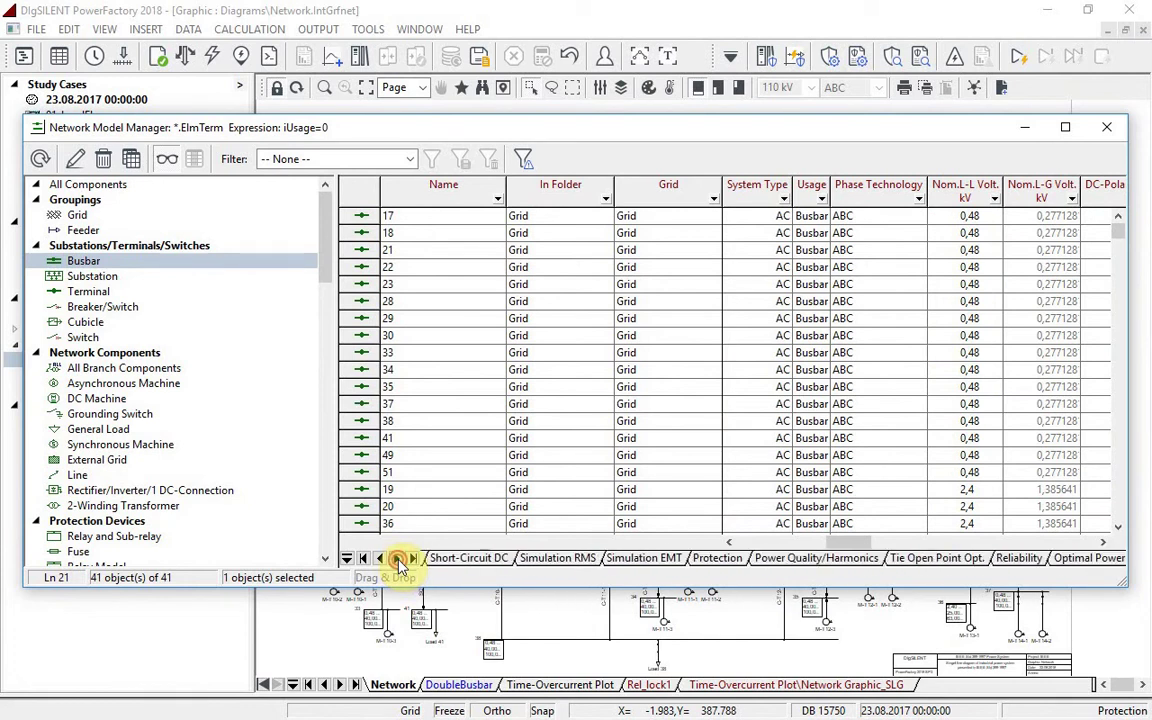
left_click(728, 558)
left_click_drag(772, 545, 733, 608)
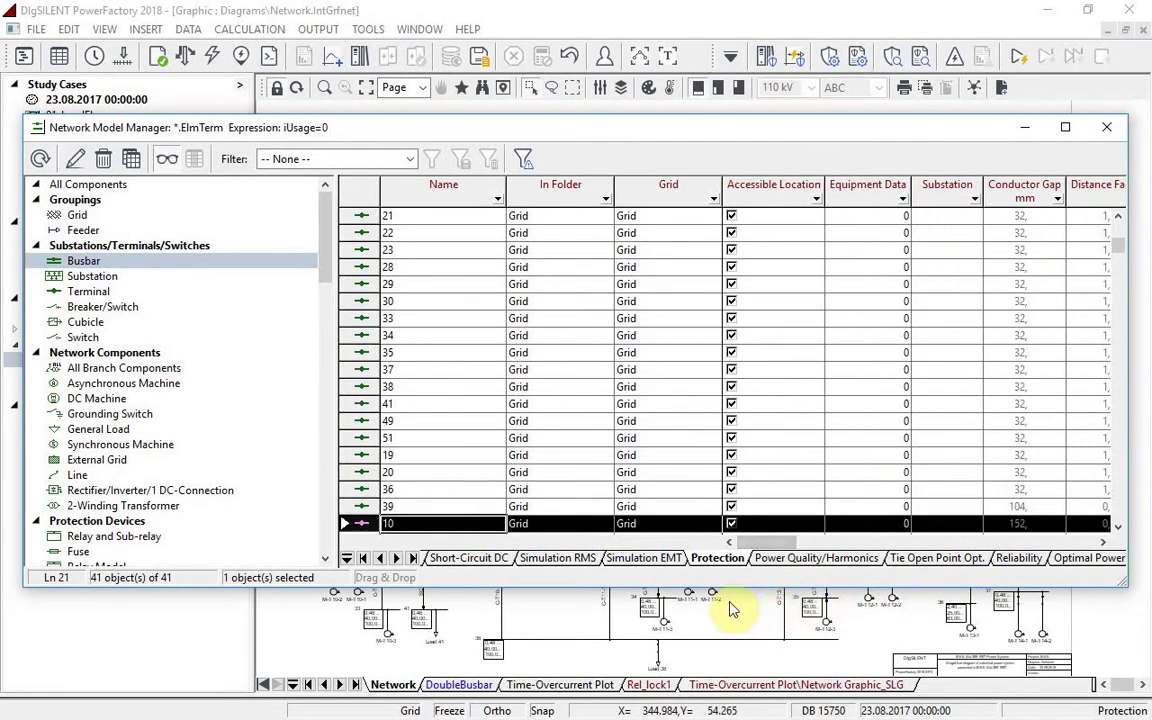
left_click(1105, 128)
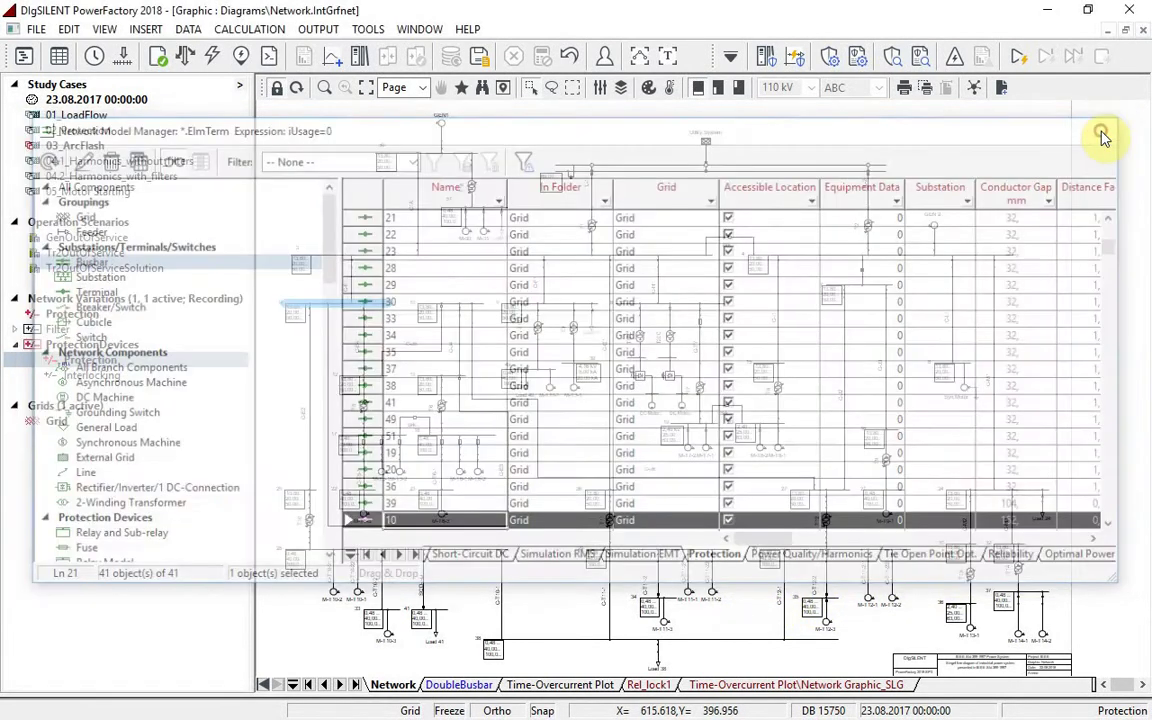
left_click(955, 56)
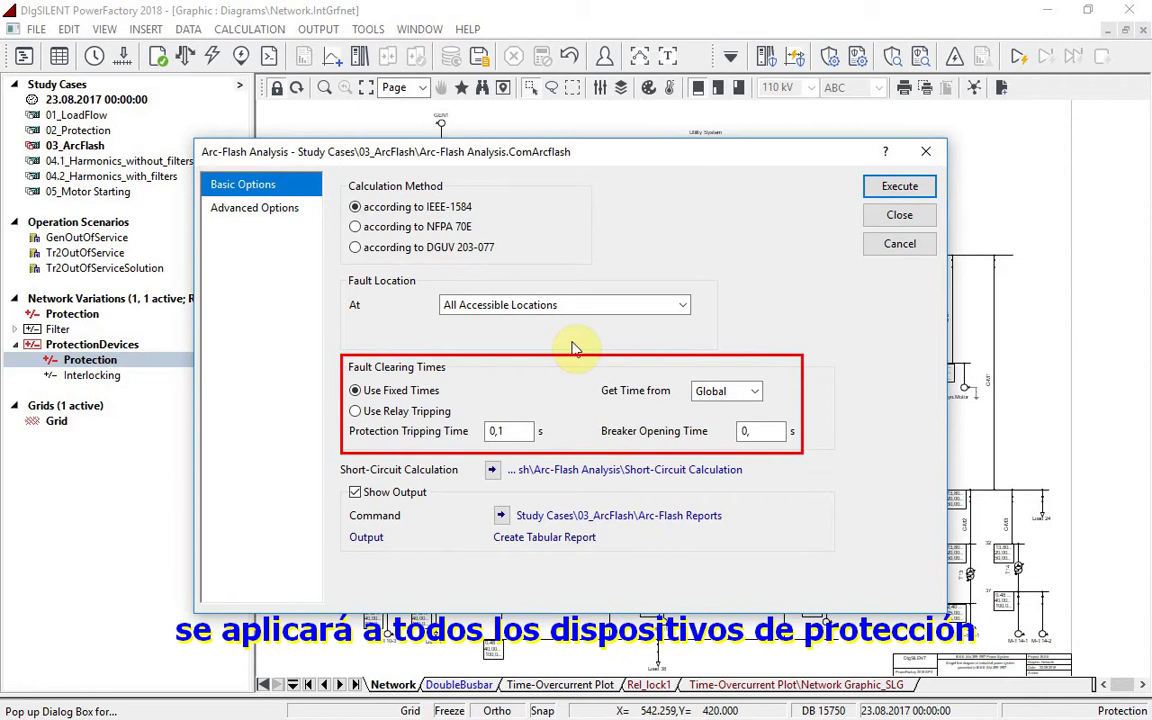
Run the fixed-time arc-flash calculation, sort by PPE category, and mark location 39 on the diagram
left_click(882, 186)
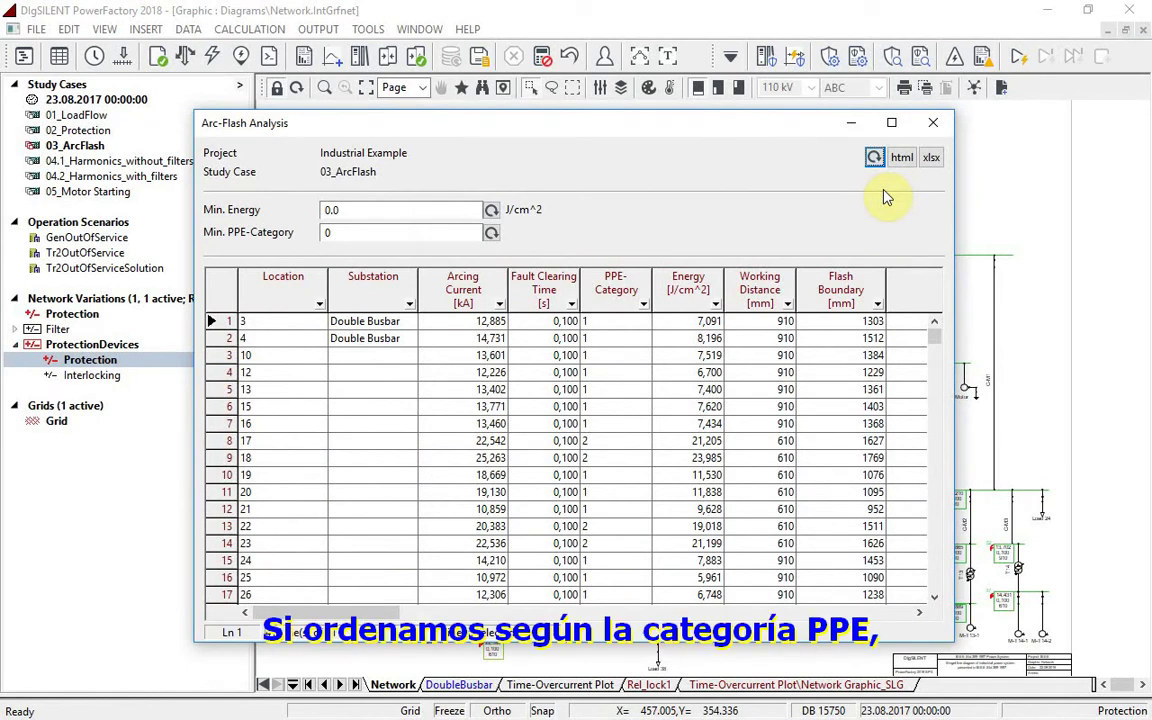
left_click(610, 295)
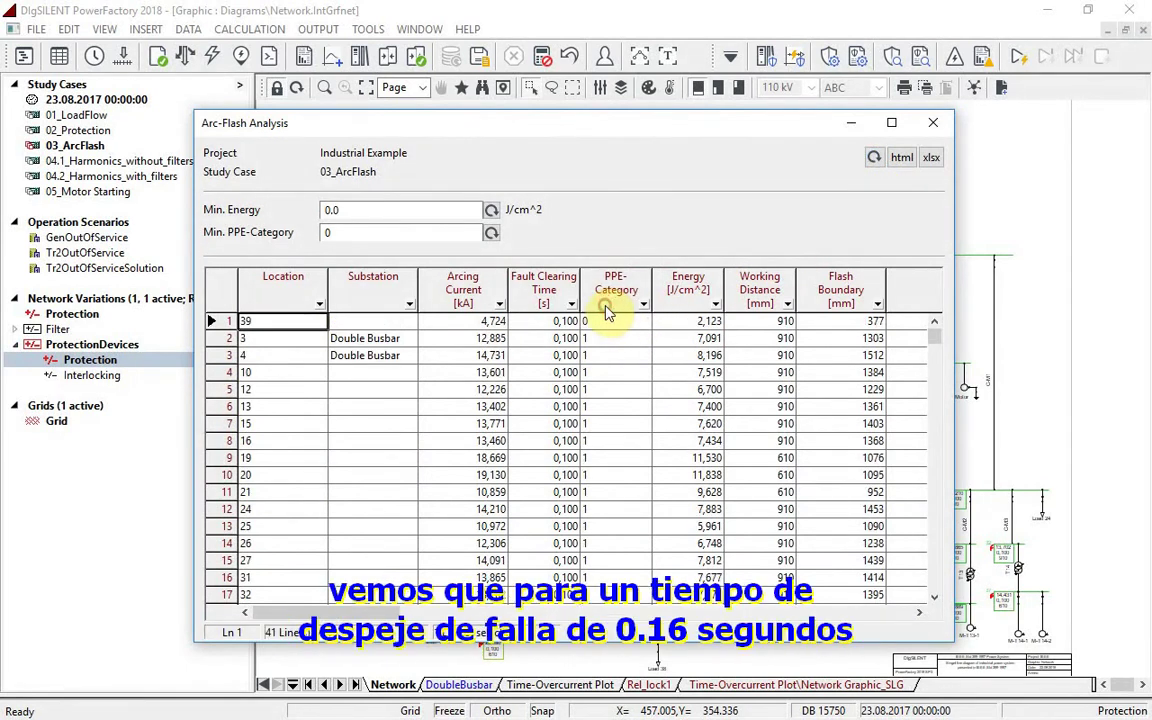
mouse_move(938, 345)
left_mouse_down()
mouse_move(930, 516)
mouse_move(930, 338)
left_mouse_up()
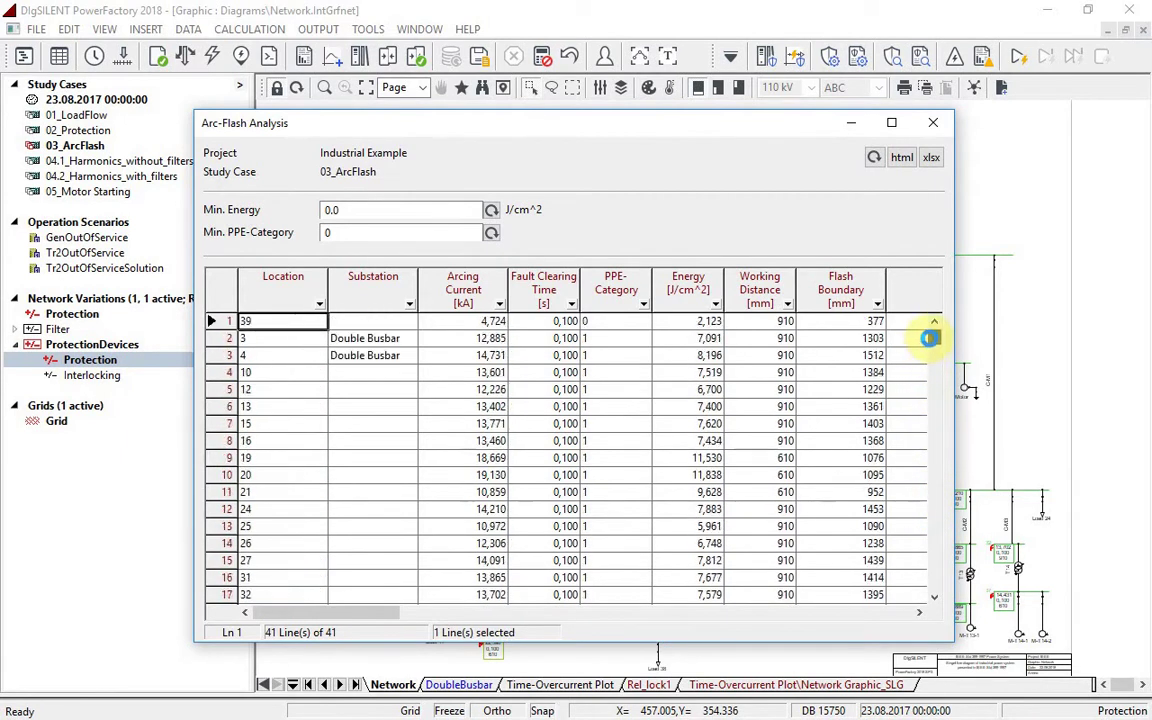
right_click(292, 320)
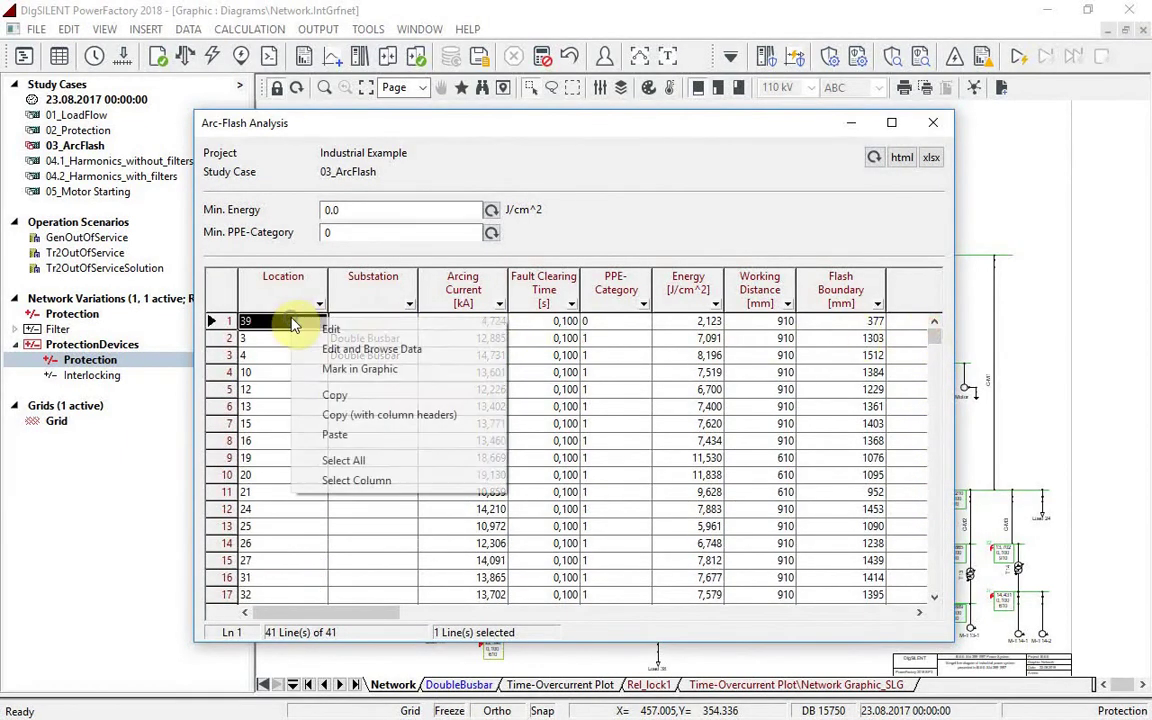
left_click(358, 368)
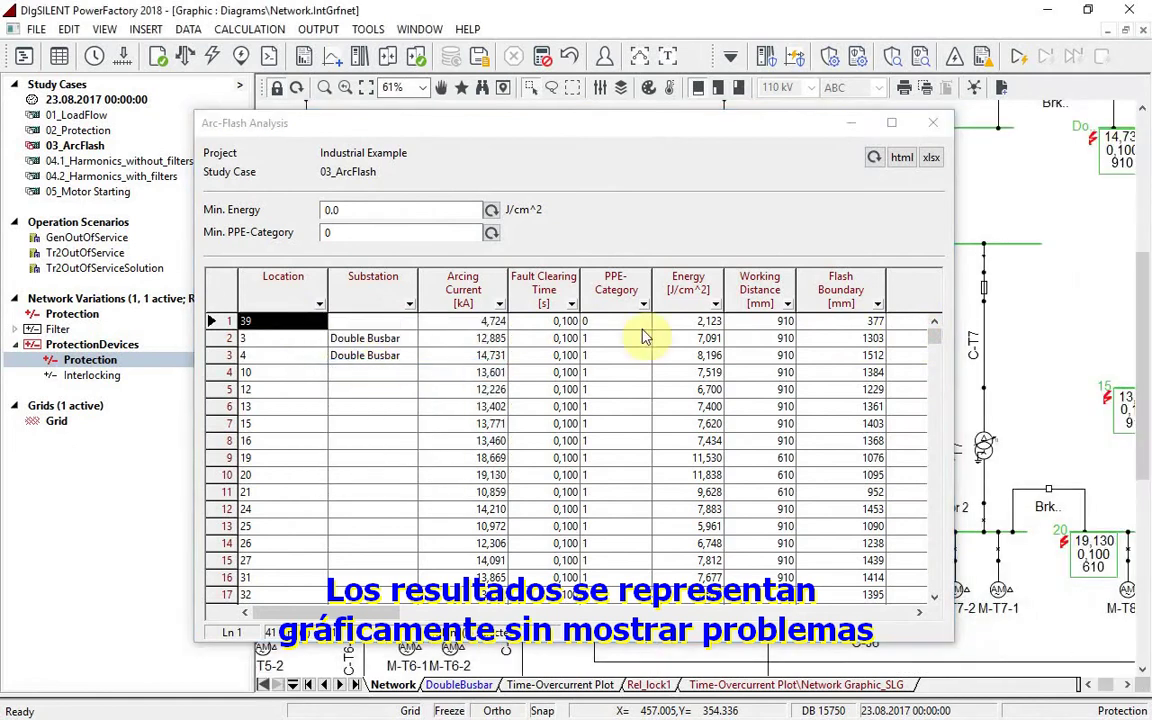
left_click(932, 124)
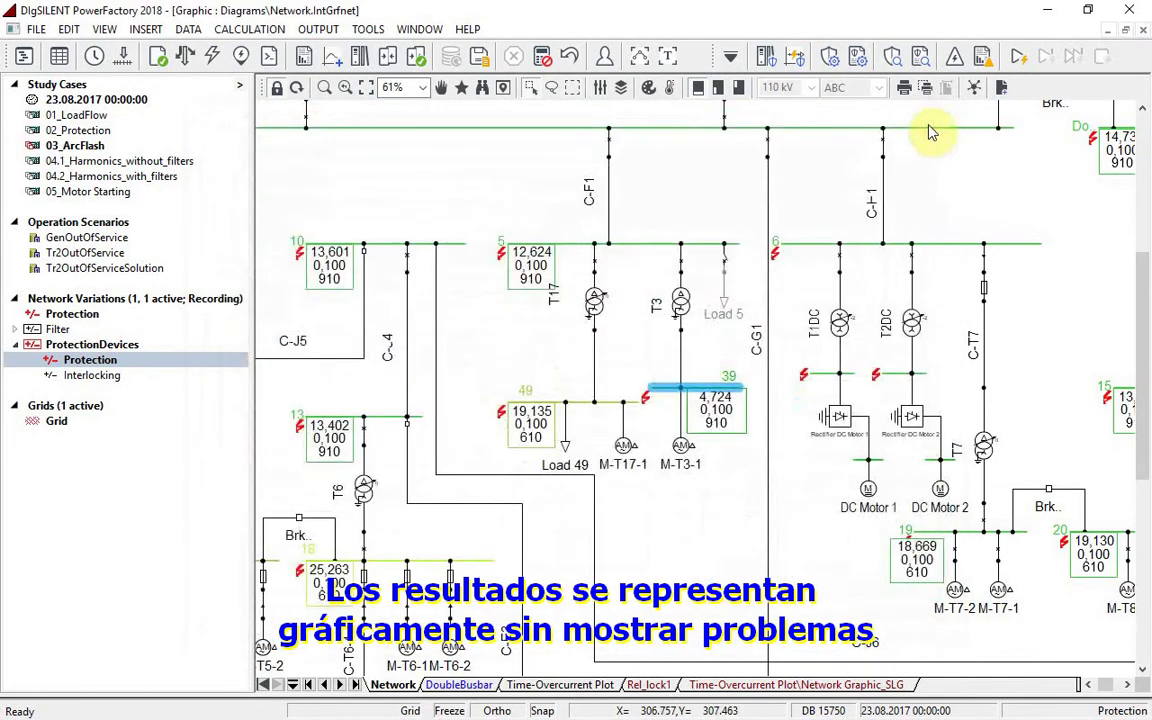
Review all 41 busbars' arcing current, 0,1 s clearing time, flash boundary and PPE category columns
left_click(62, 60)
left_click(84, 260)
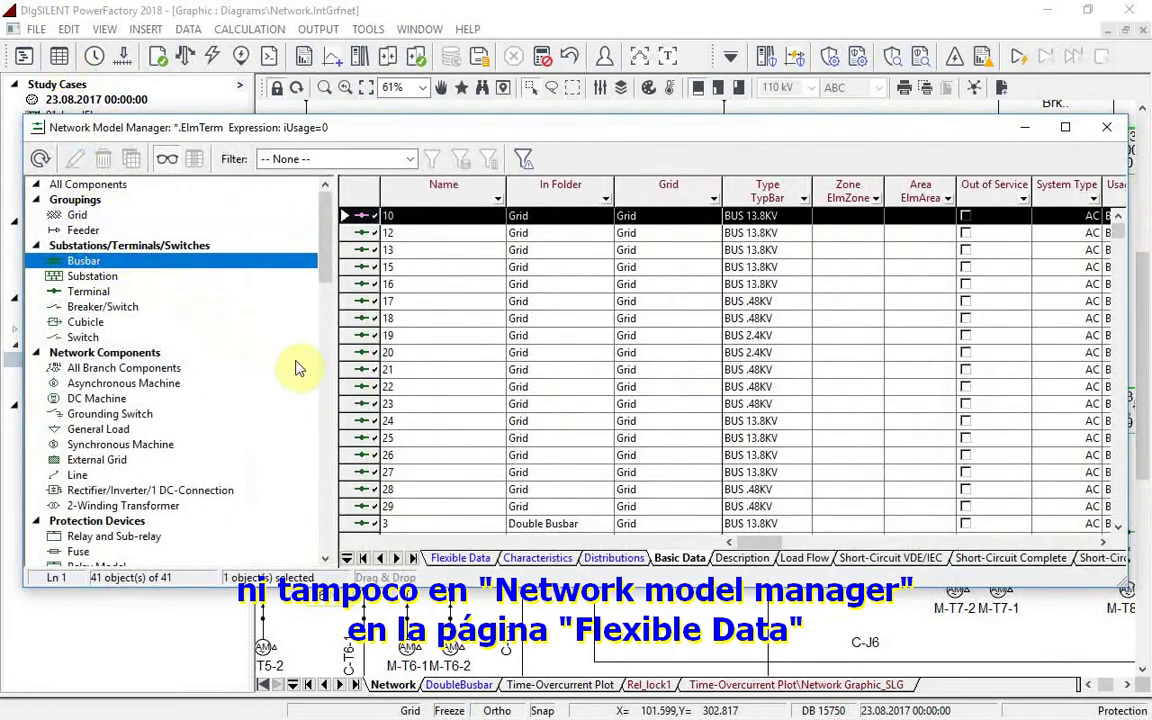
left_click(460, 557)
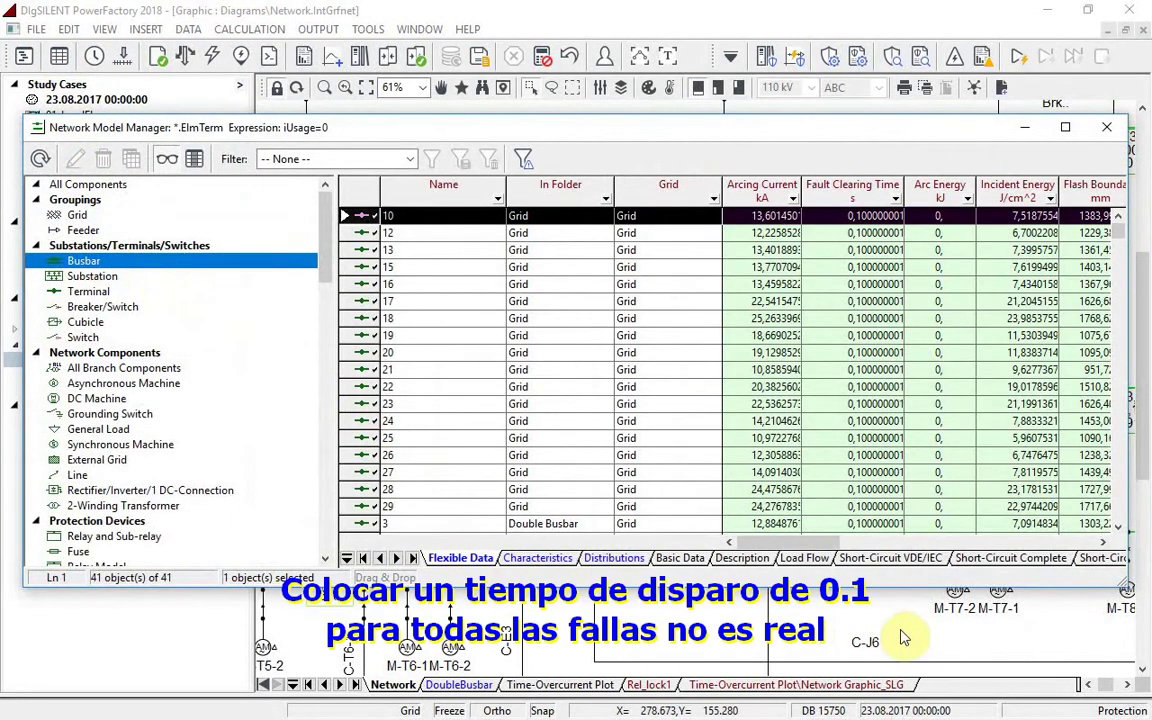
left_click(1105, 543)
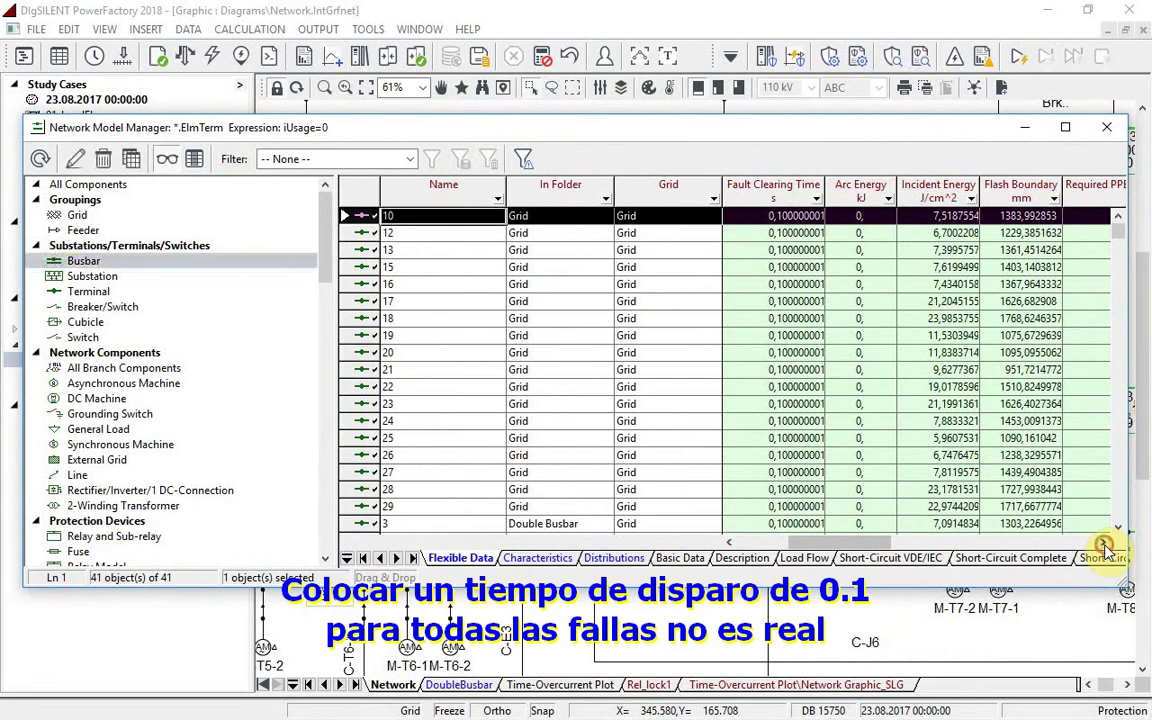
left_click(1105, 543)
left_click(1105, 543)
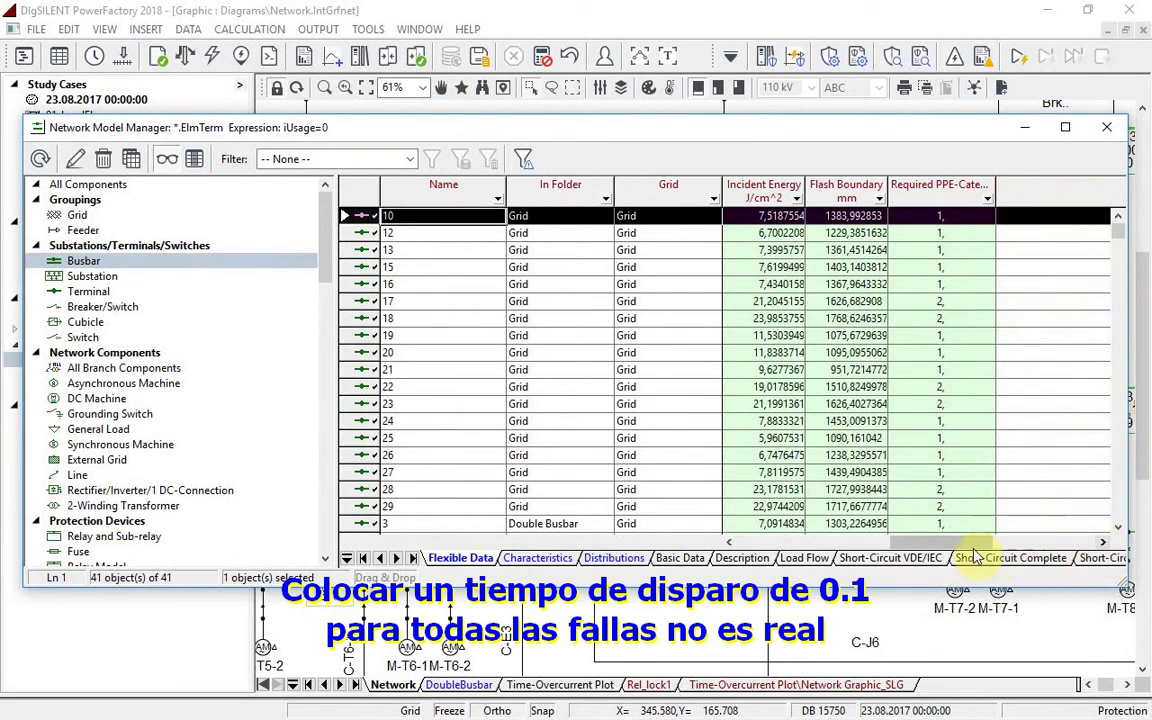
left_click(729, 543)
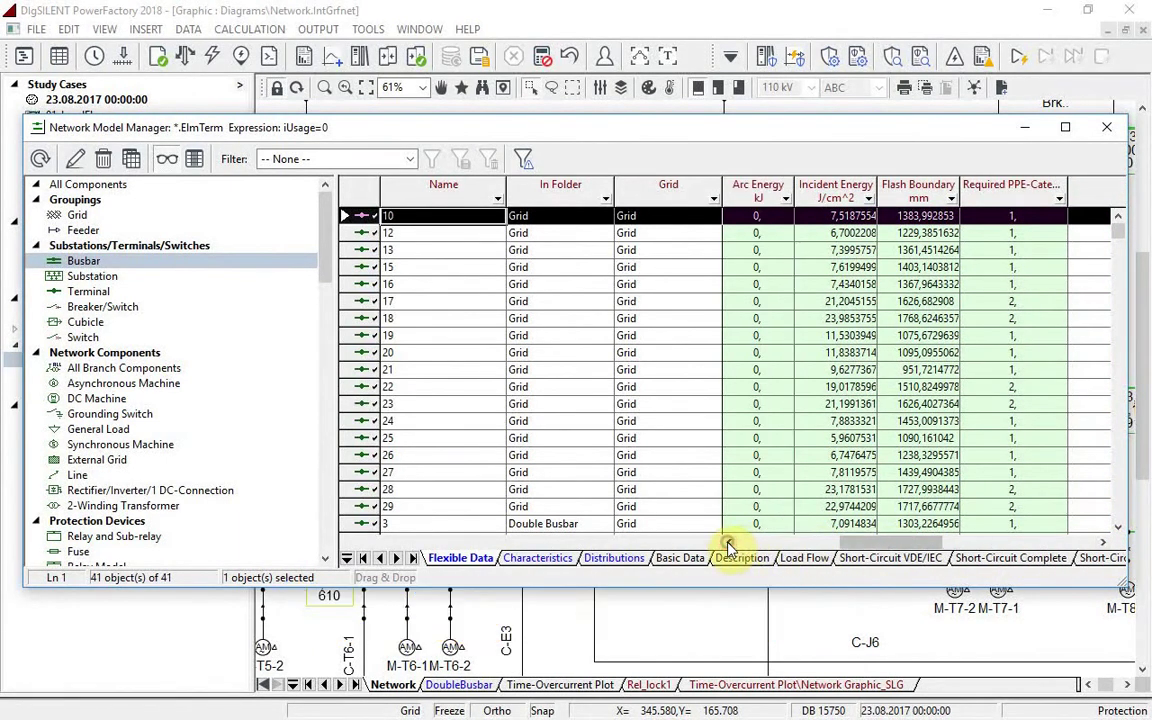
left_click(729, 543)
left_click(729, 543)
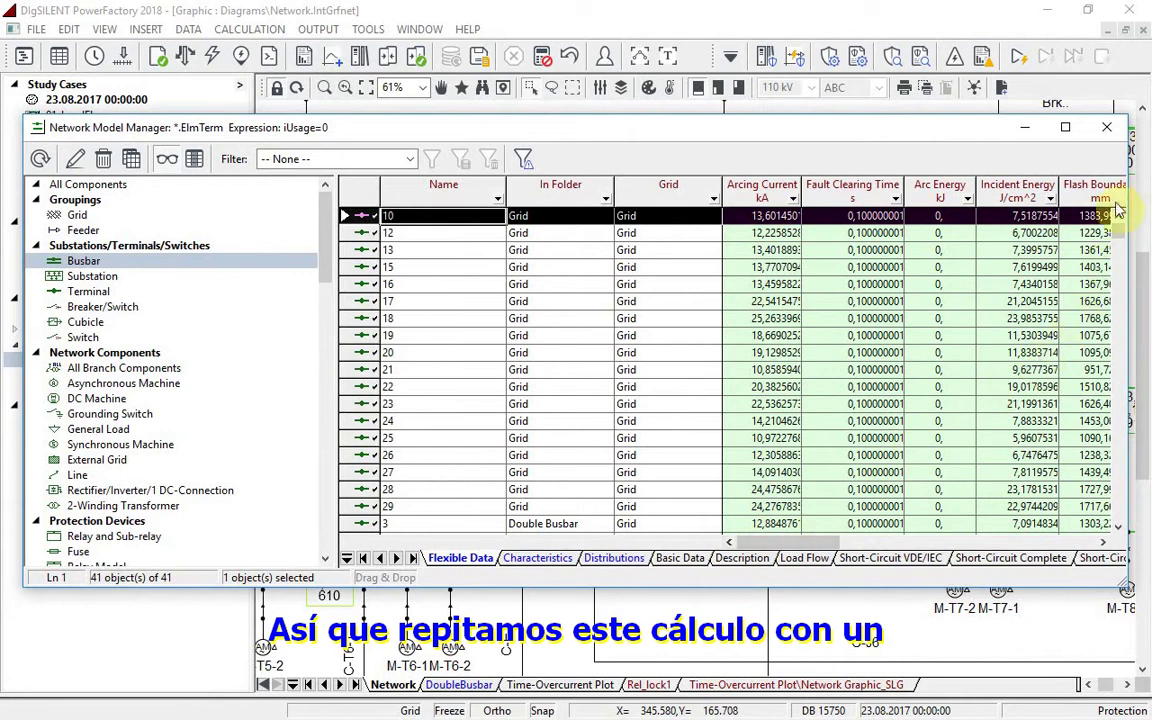
left_click(1106, 127)
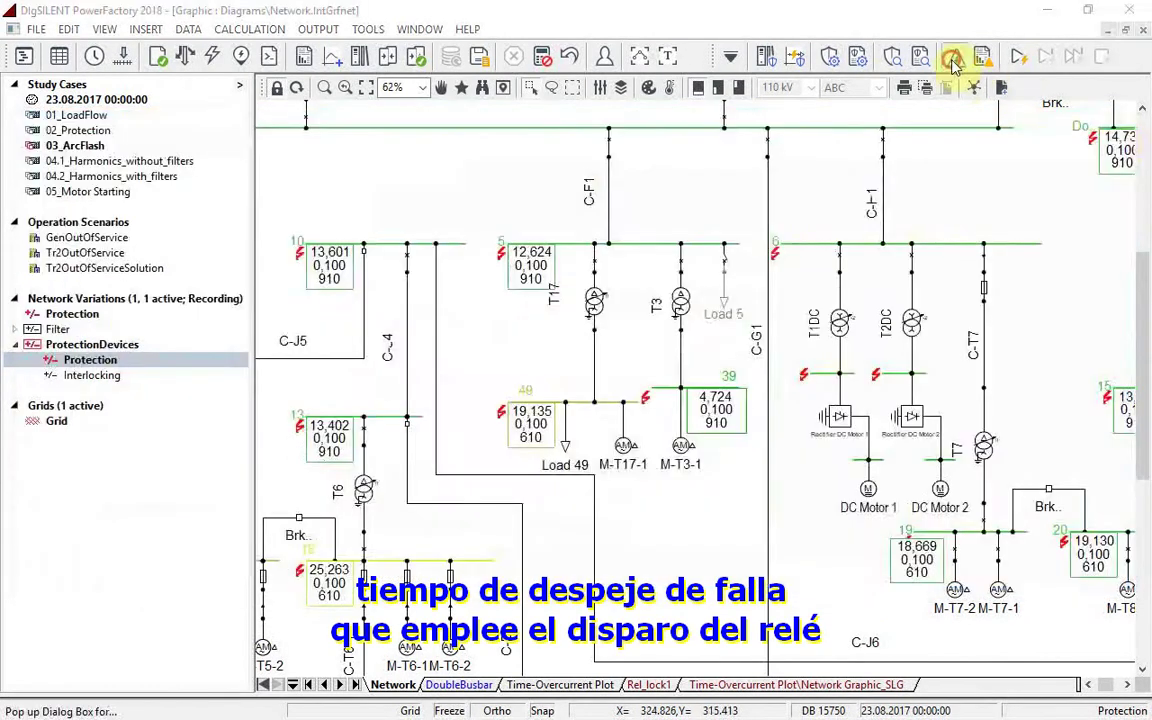
Rerun the arc-flash calculation with relay tripping times and sort results by PPE category, N/A first
left_click(953, 60)
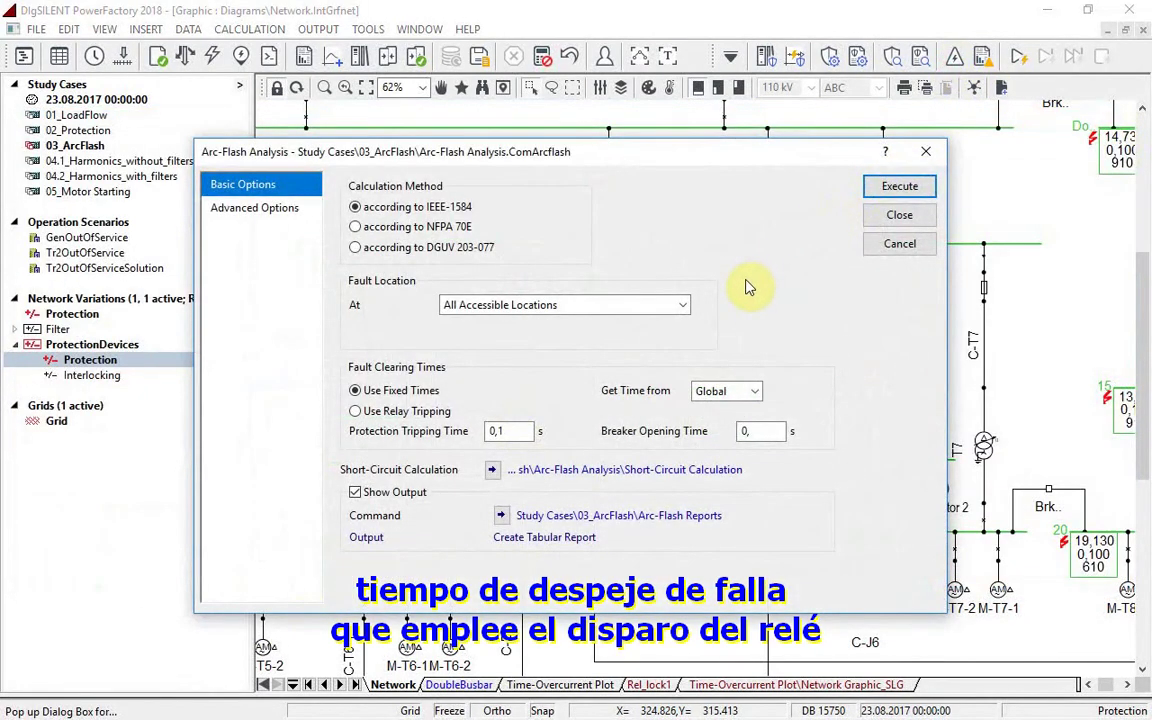
left_click(400, 411)
left_click(900, 187)
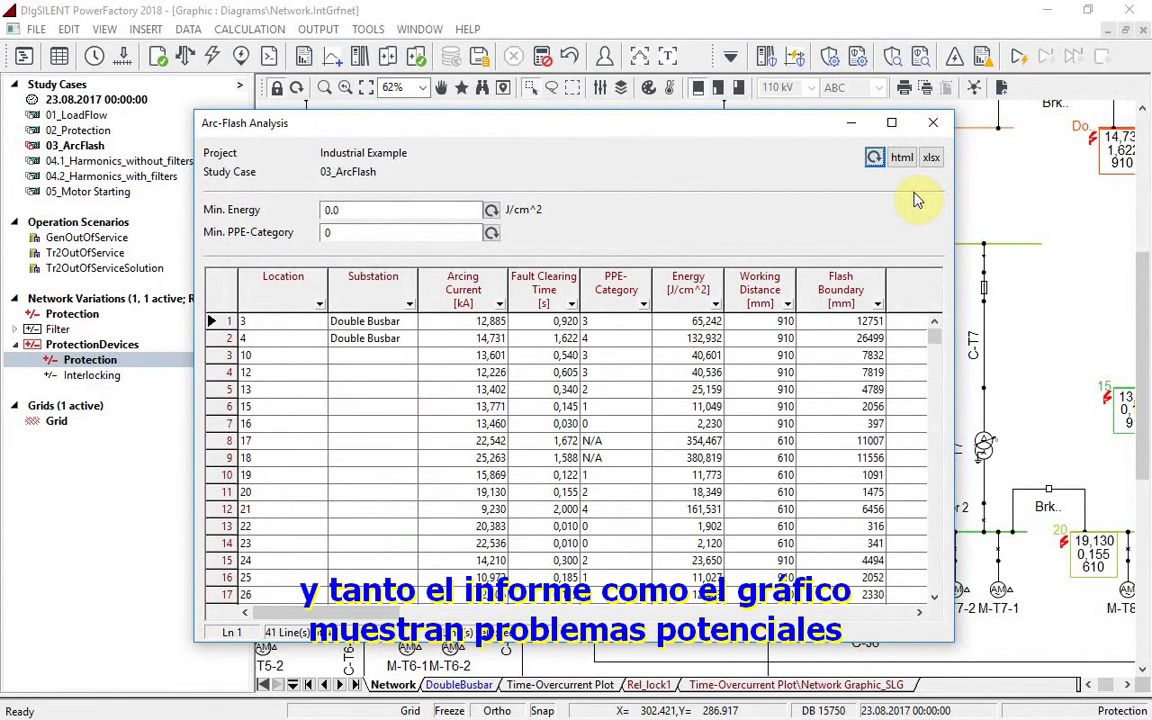
left_click(622, 294)
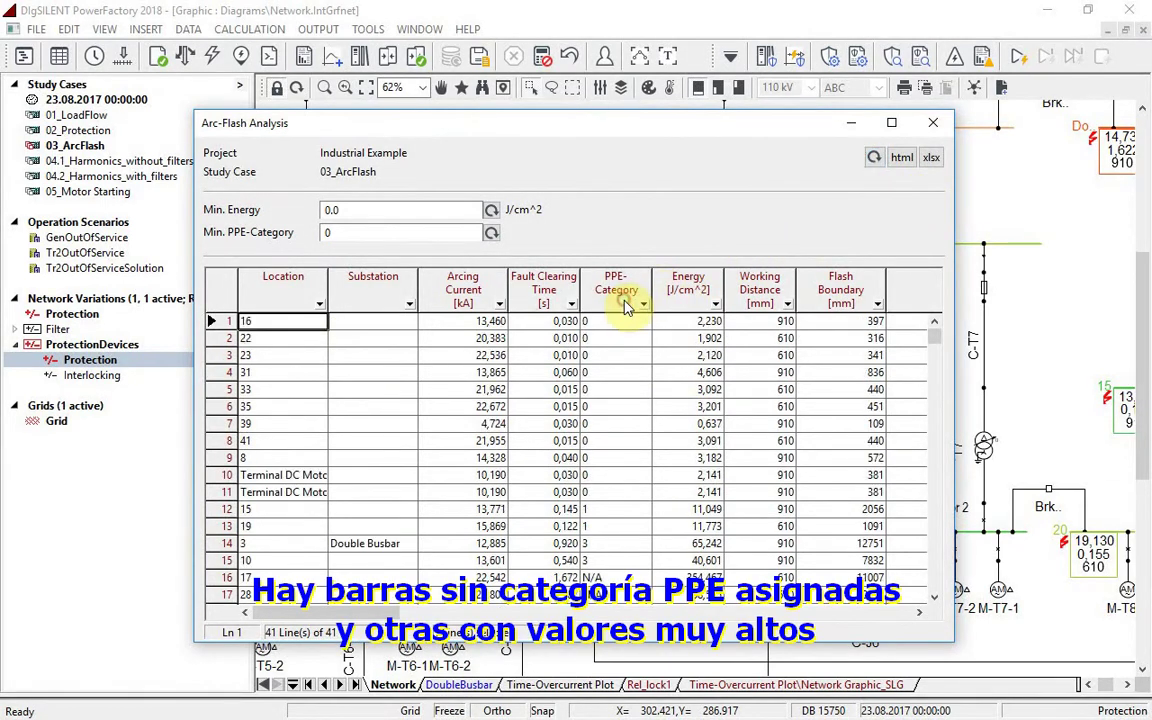
left_click(624, 300)
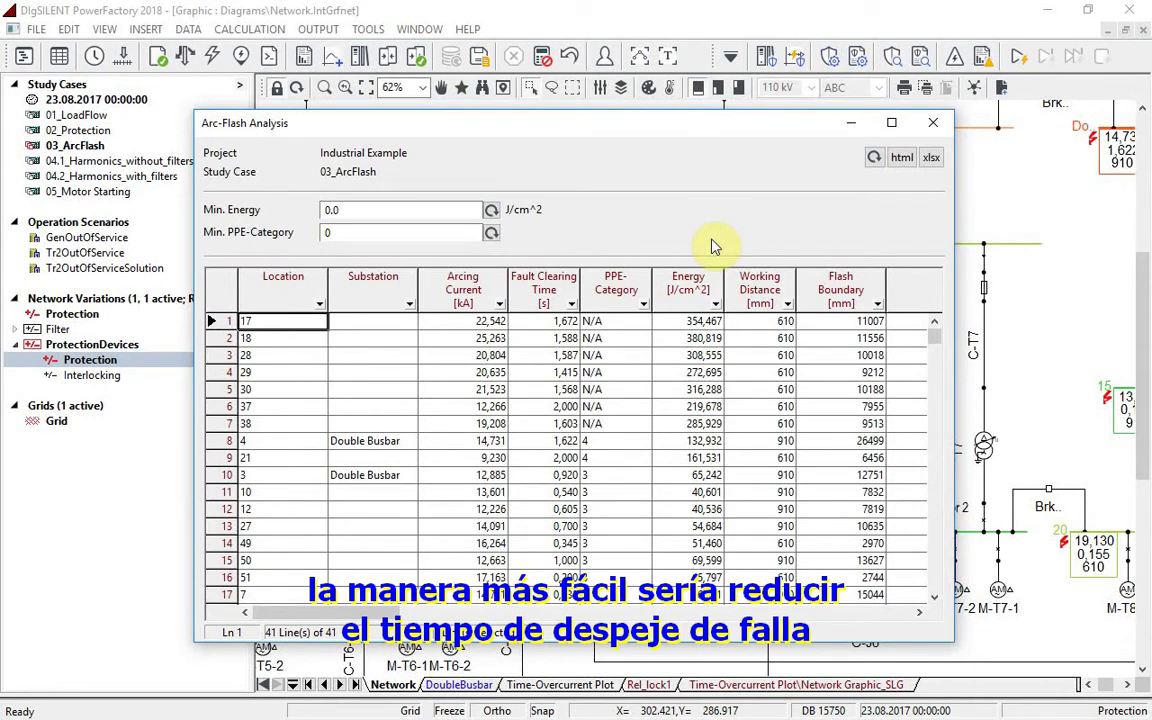
left_click(933, 122)
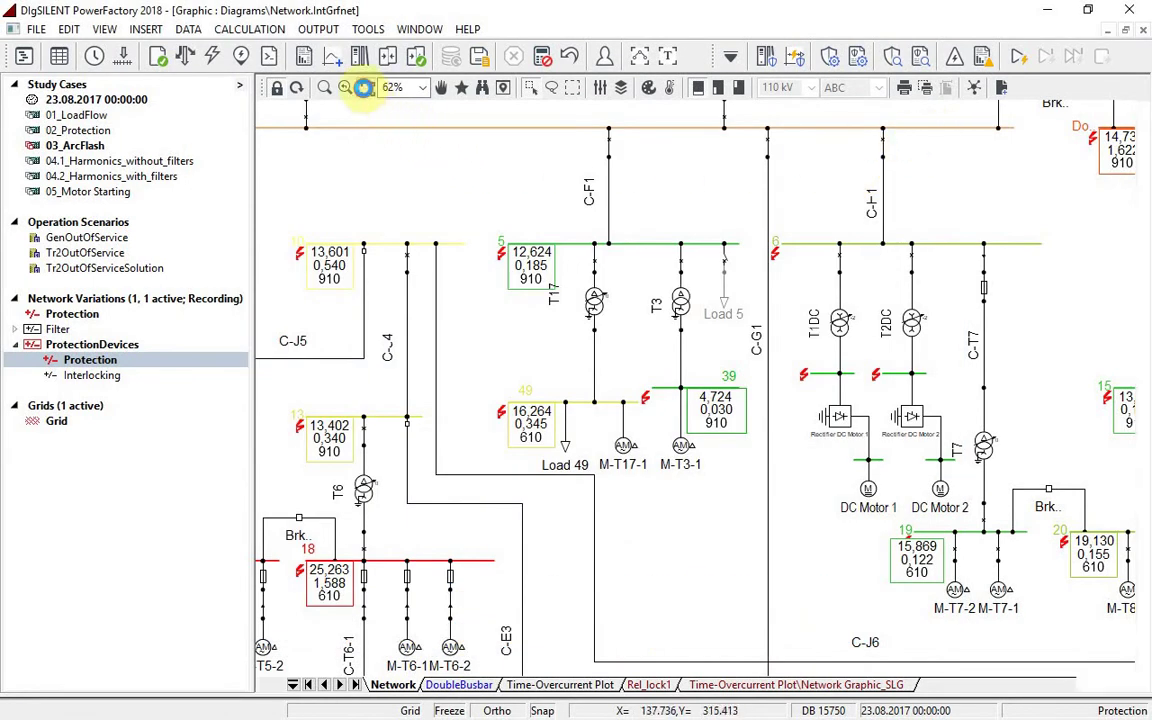
Fit the page and run an arc-flash analysis on busbar 3 alone
left_click(363, 88)
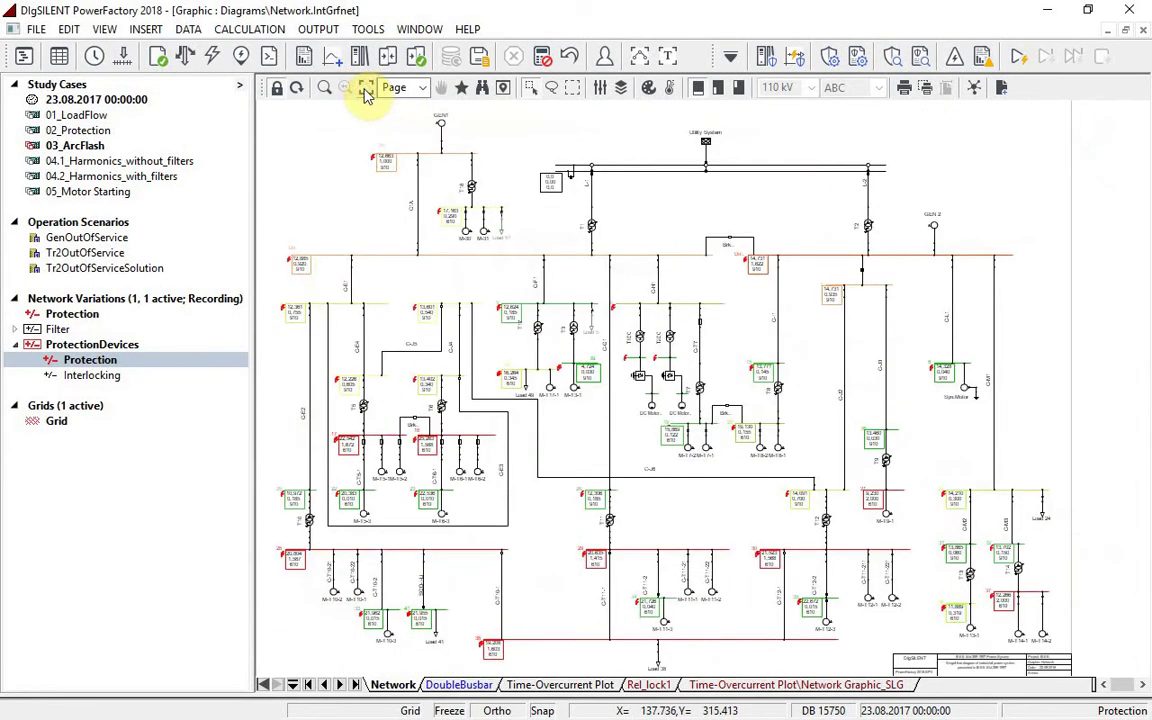
right_click(460, 259)
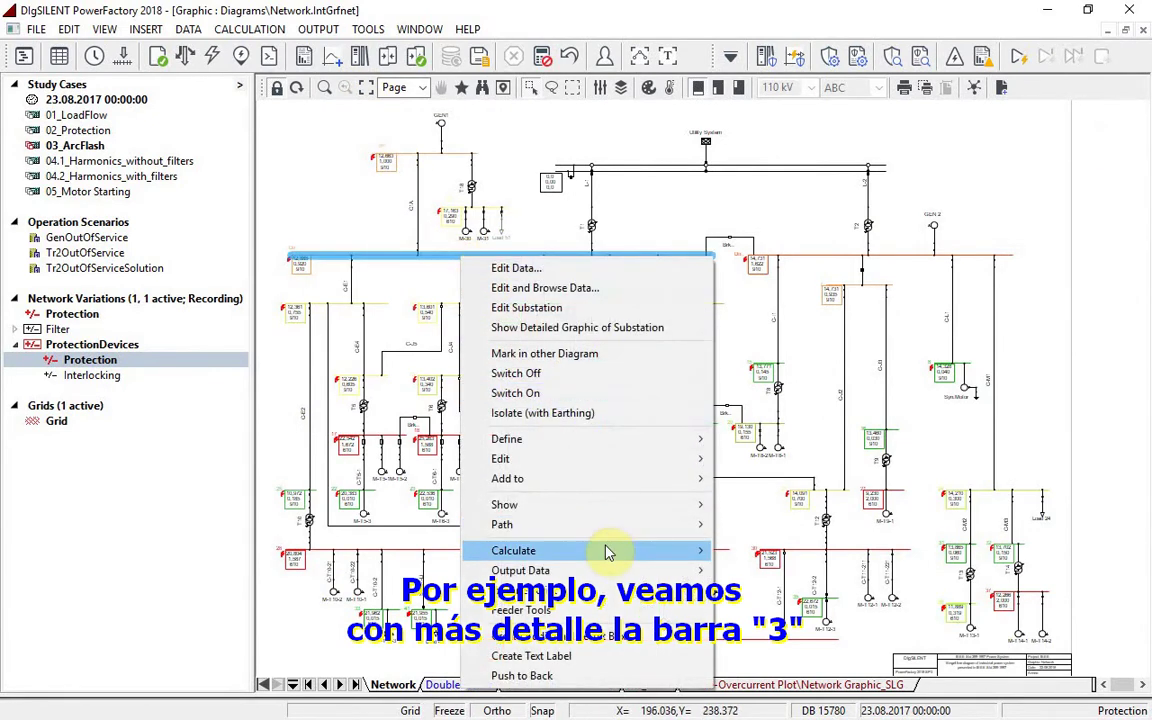
mouse_move(608, 553)
left_click(845, 176)
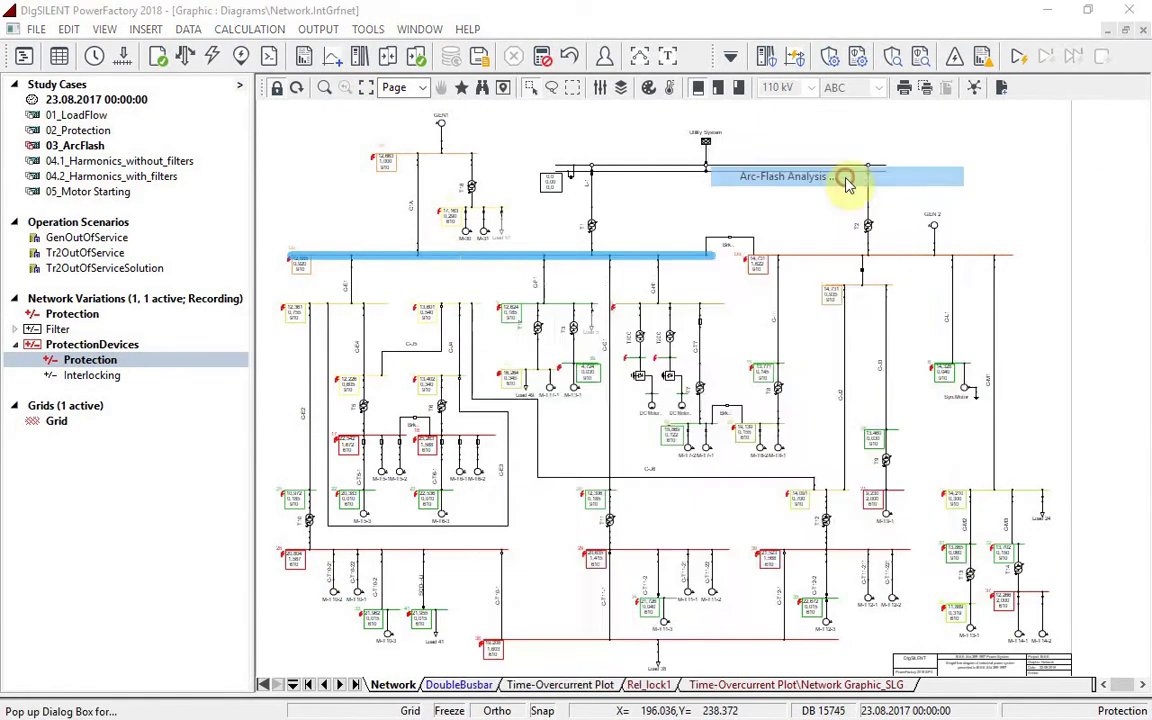
left_click(893, 186)
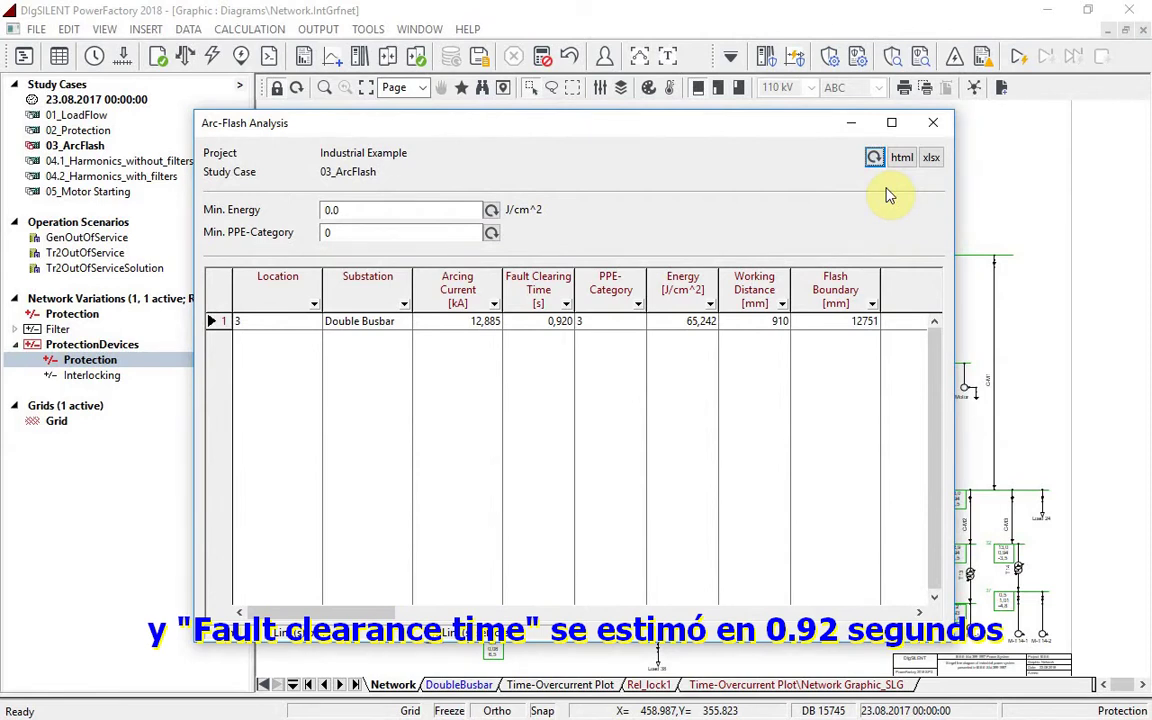
Review the 0,920 s result against the relays' time-overcurrent plots, then return to the network diagram
left_click(851, 122)
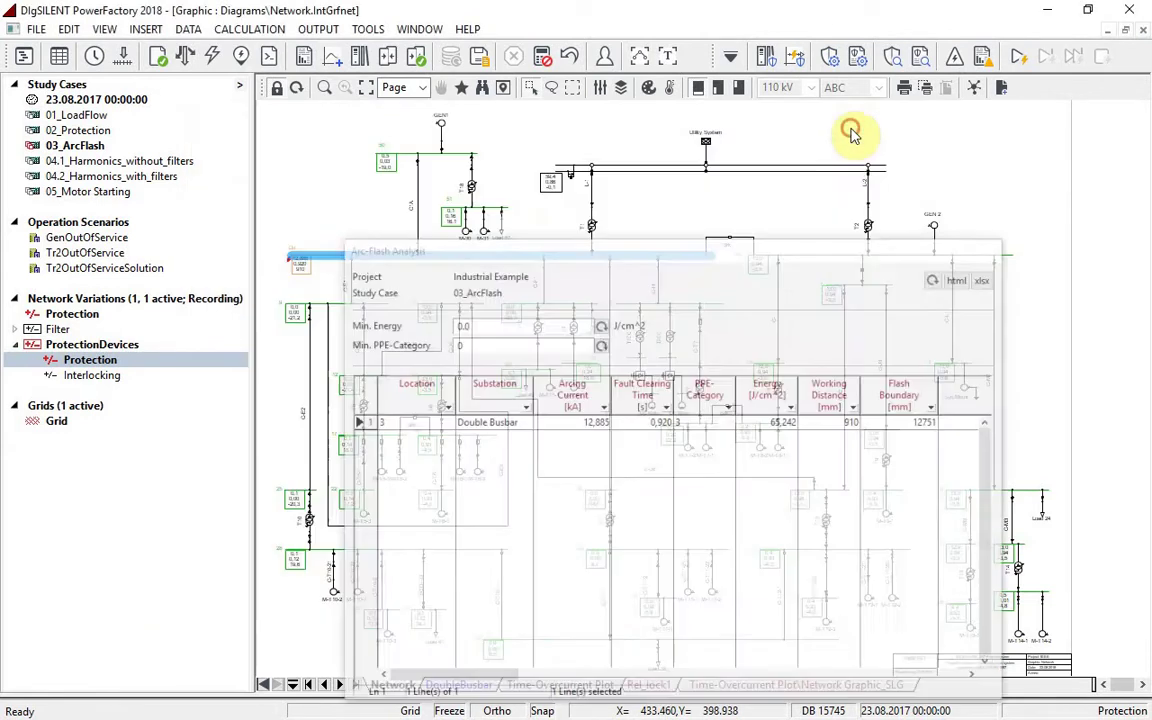
left_click(571, 688)
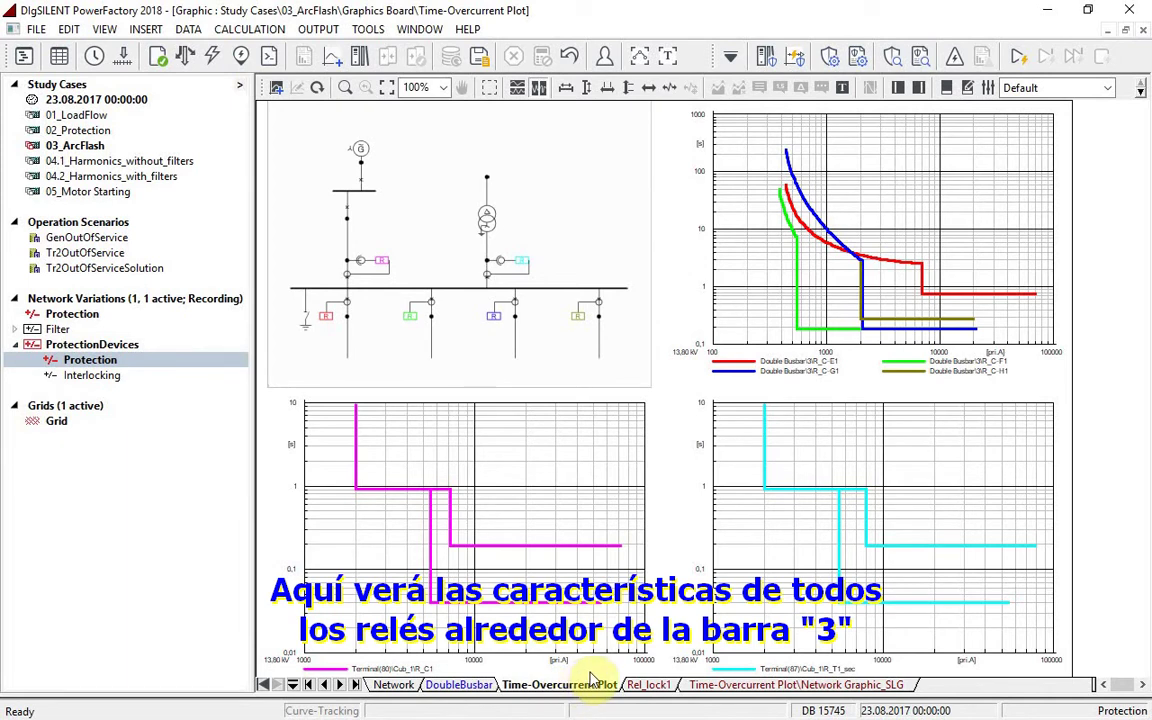
left_click(400, 685)
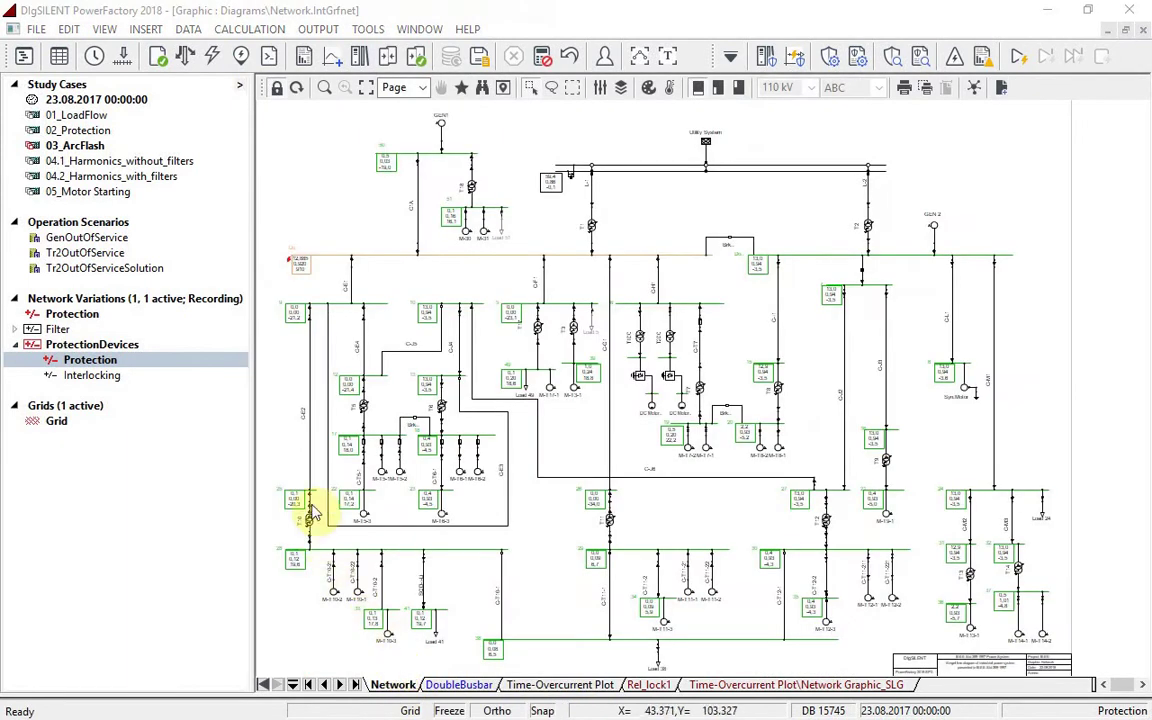
Run a short circuit on line C-E1 and check the upstream relays' 0,920 s trip times
right_click(351, 287)
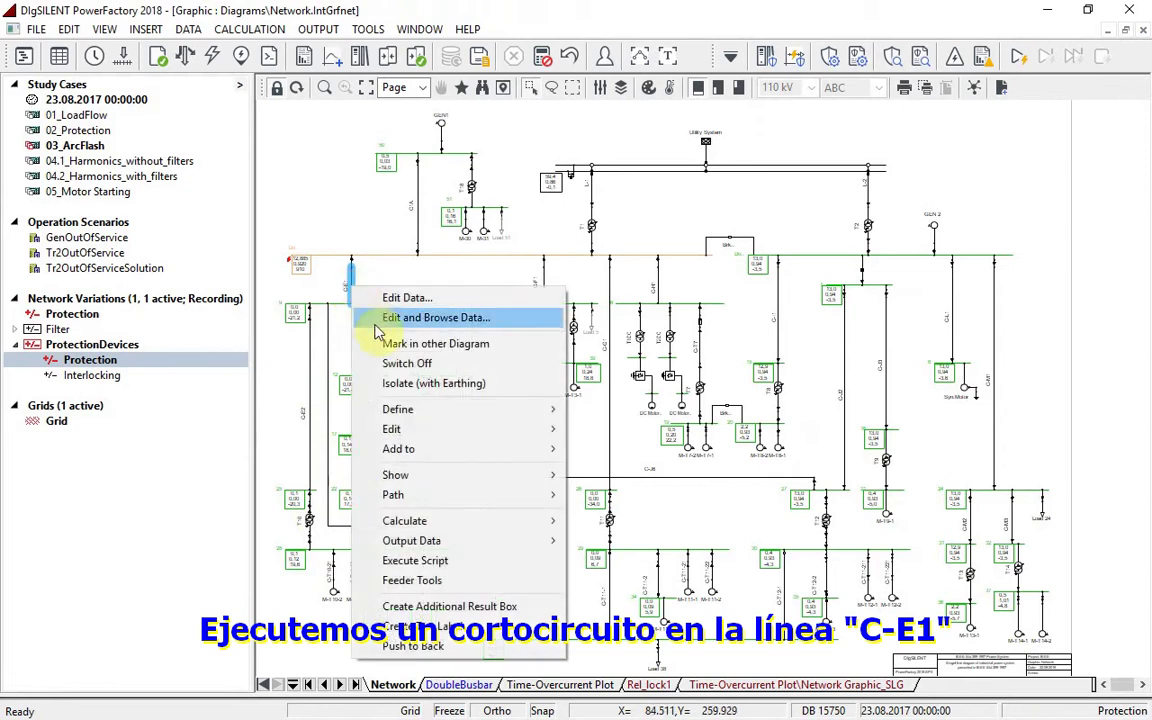
mouse_move(478, 524)
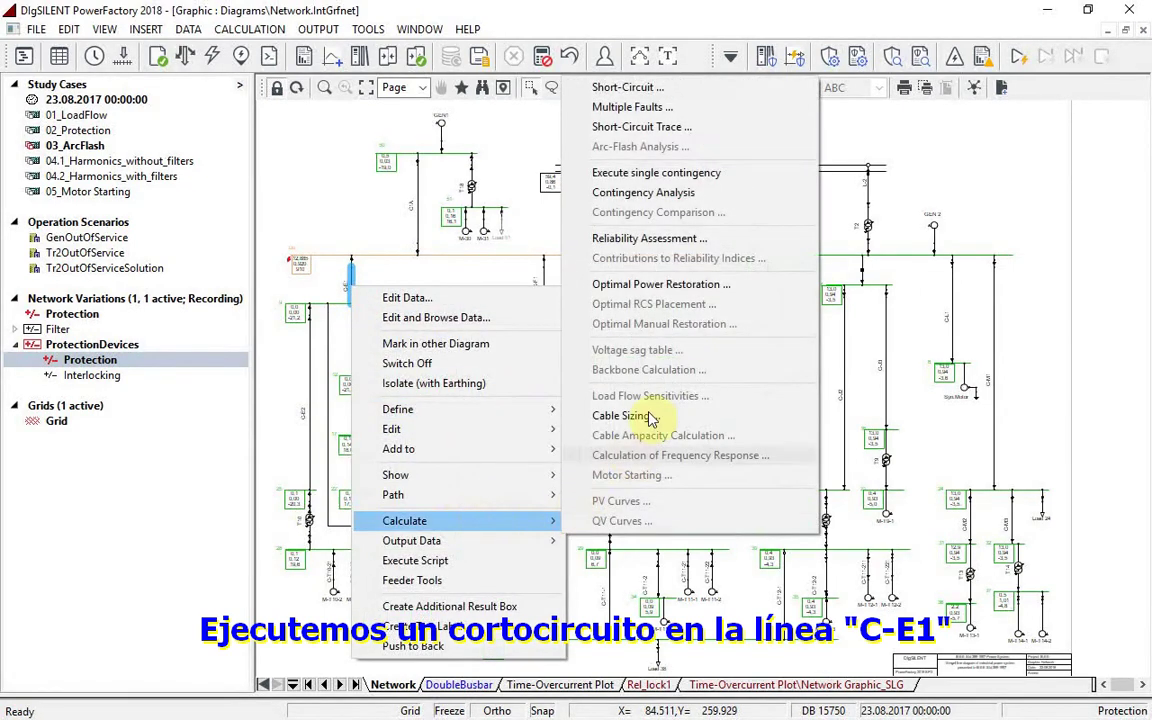
left_click(694, 87)
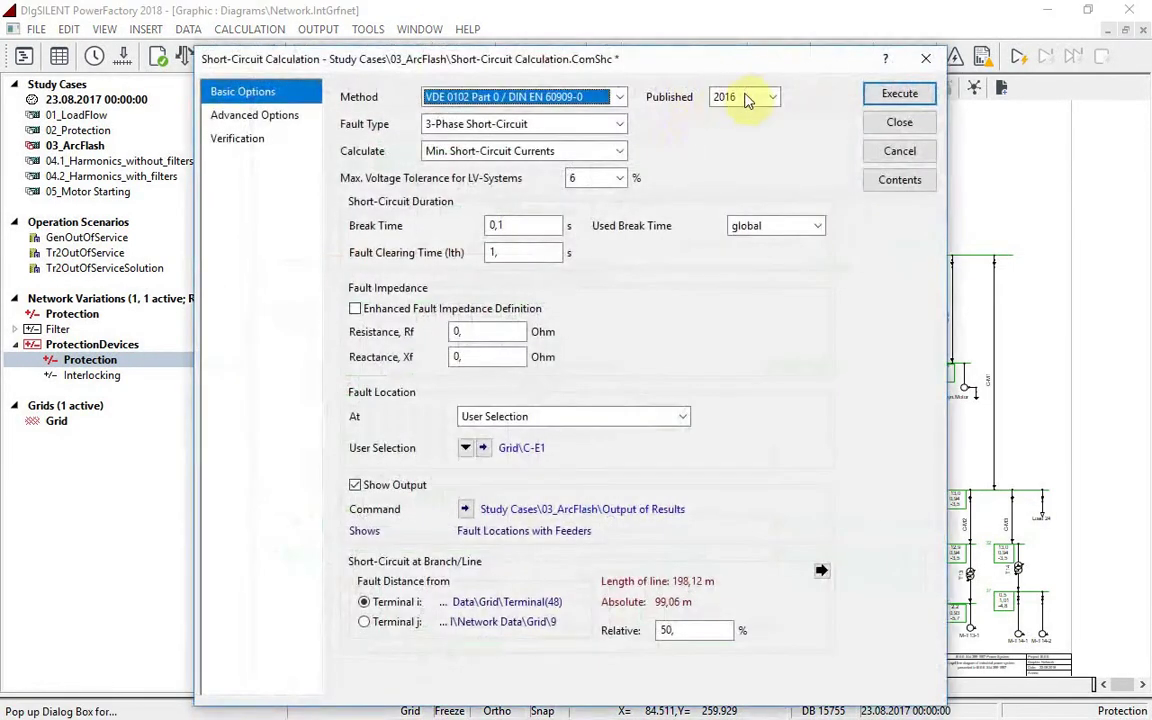
left_click(876, 96)
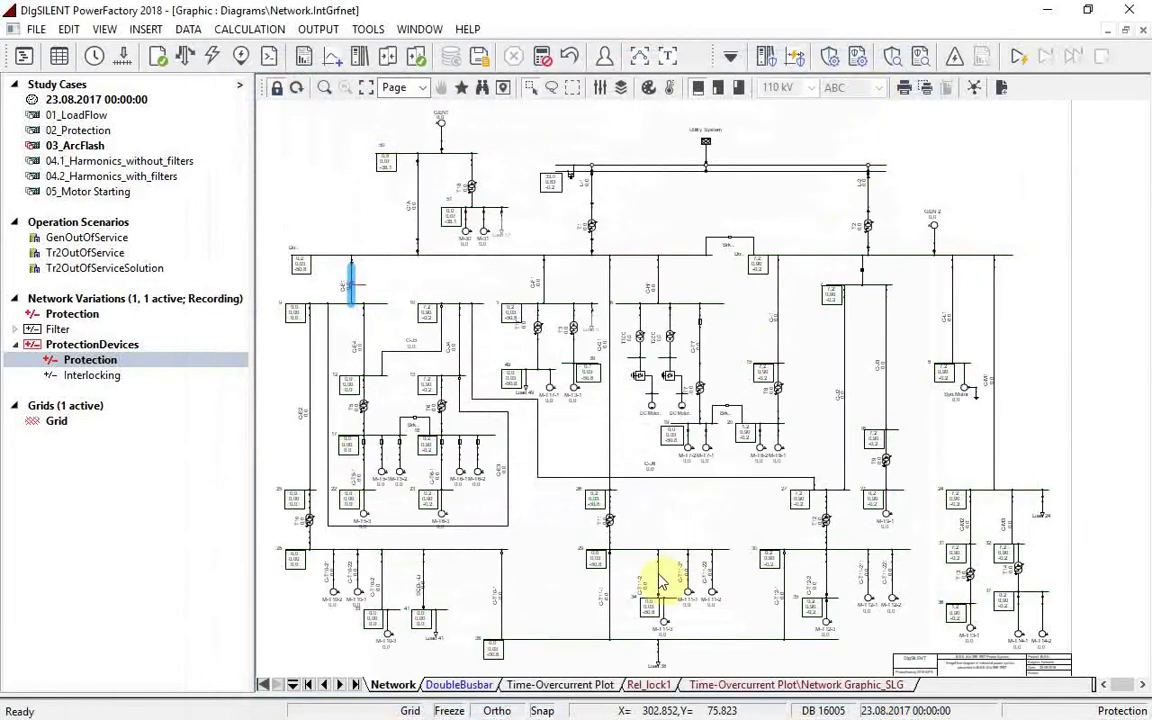
left_click(541, 686)
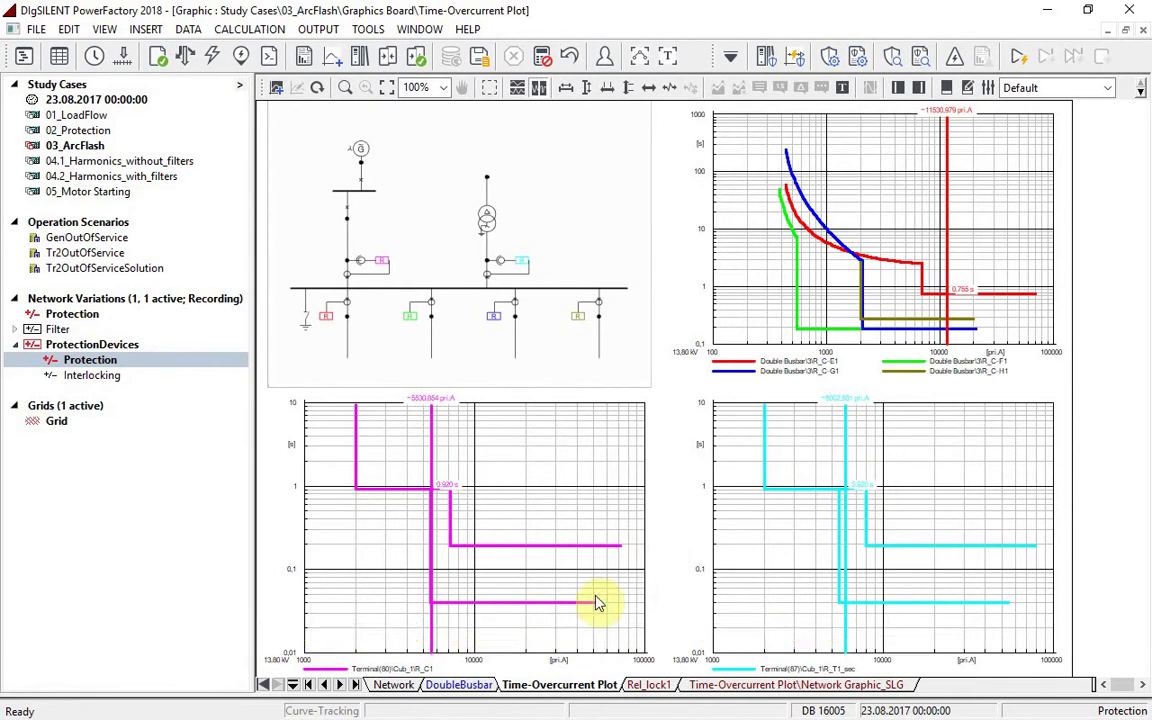
left_click(390, 685)
right_click(462, 256)
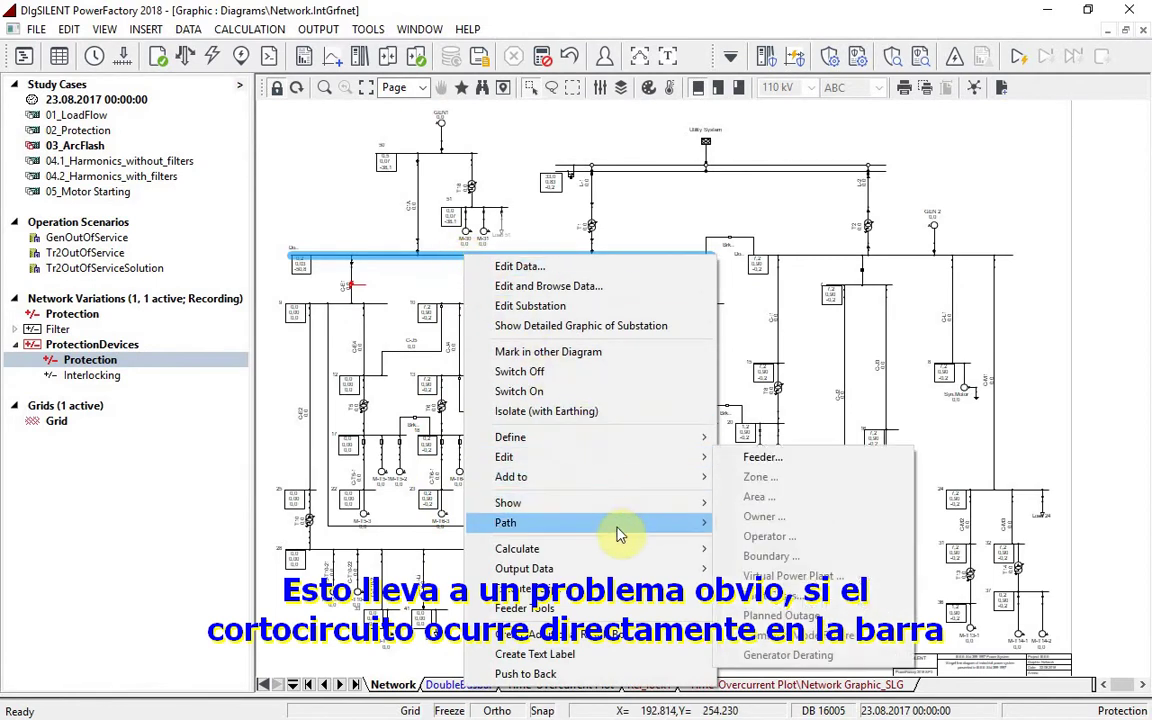
Run a short circuit at busbar 3 and view relays tripping at 0,920 s on the overcurrent plots
mouse_move(636, 550)
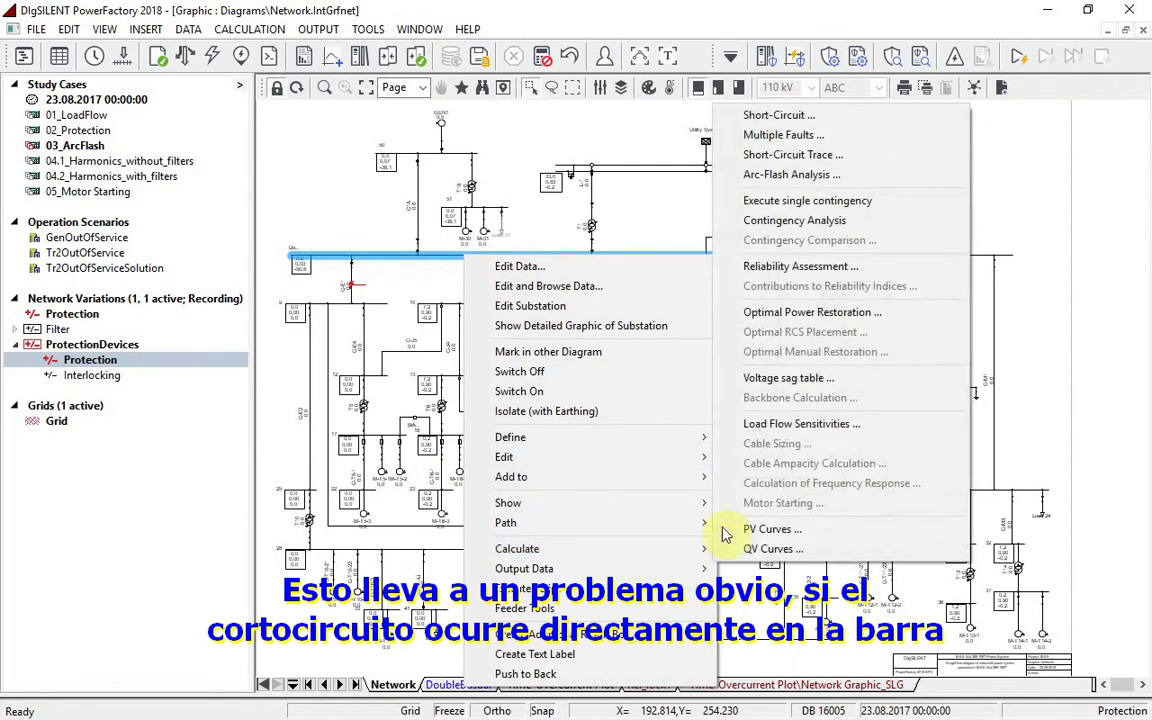
left_click(812, 116)
left_click(880, 95)
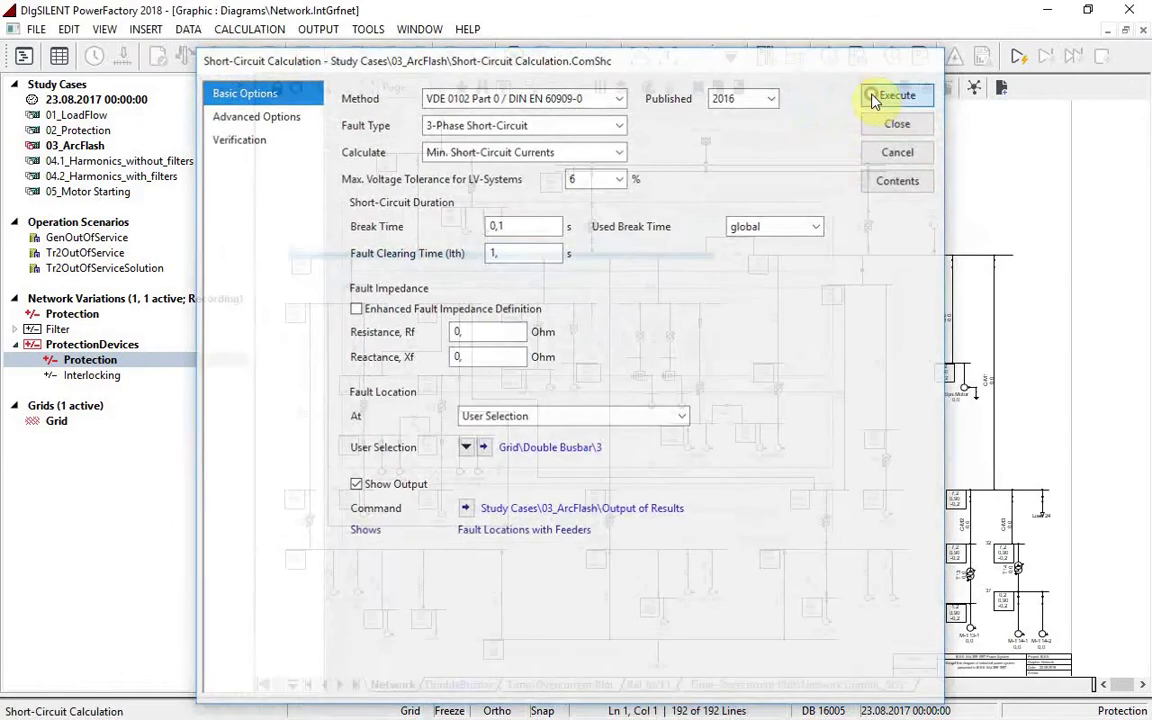
left_click(535, 685)
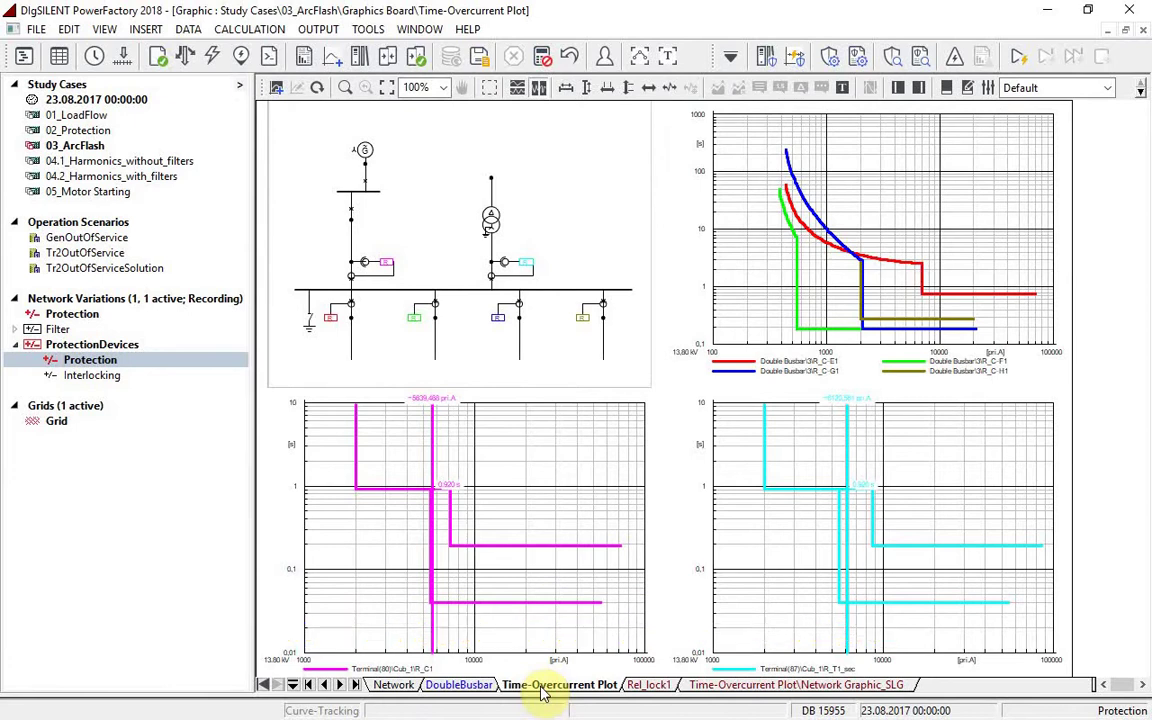
Make Interlocking the recording expansion stage, accepting the 22.11.2017 study time
left_click(113, 377)
right_click(116, 384)
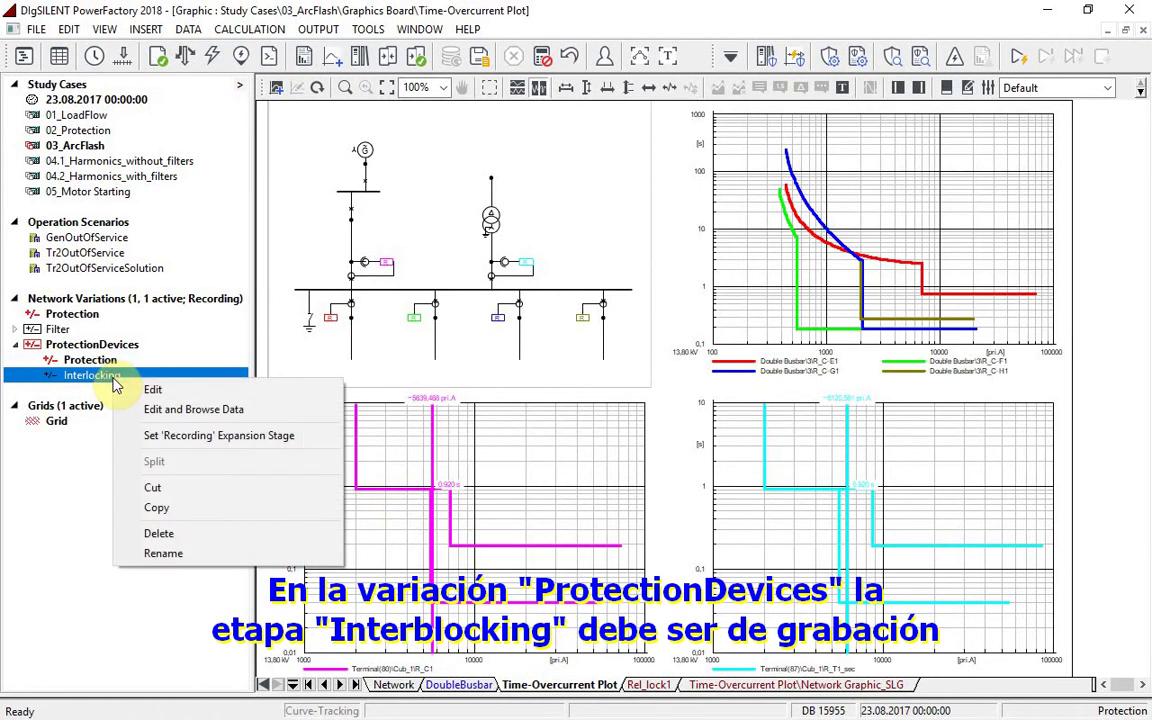
left_click(300, 440)
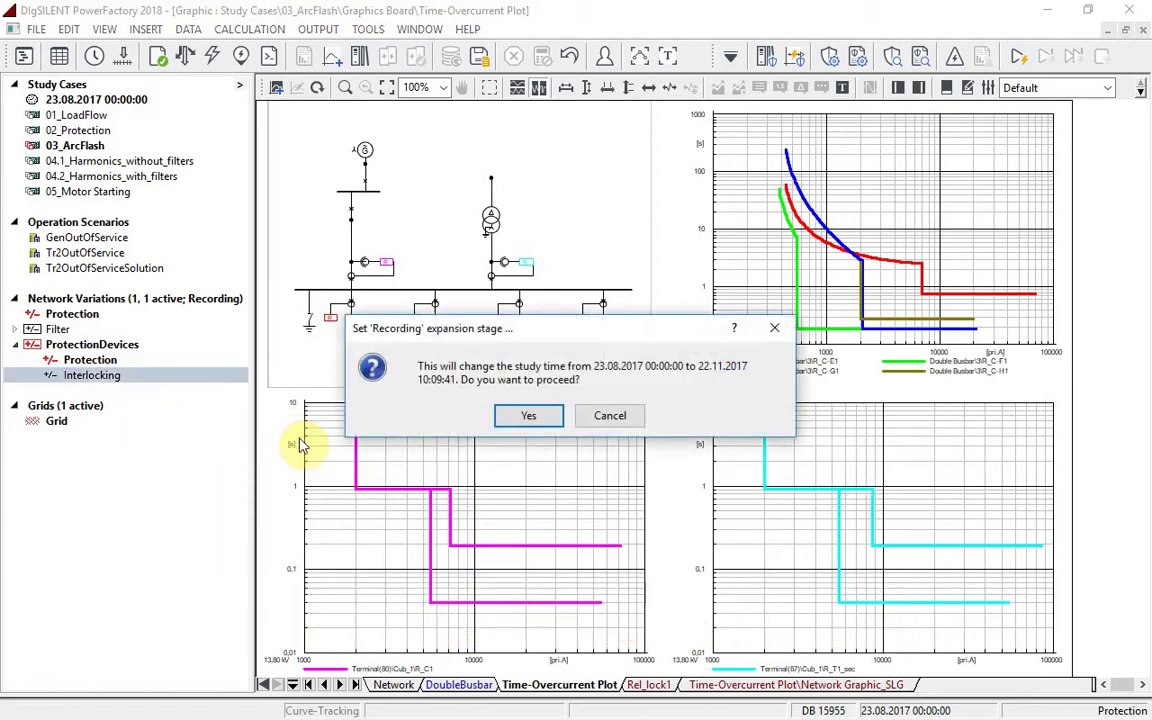
left_click(545, 419)
left_click(393, 684)
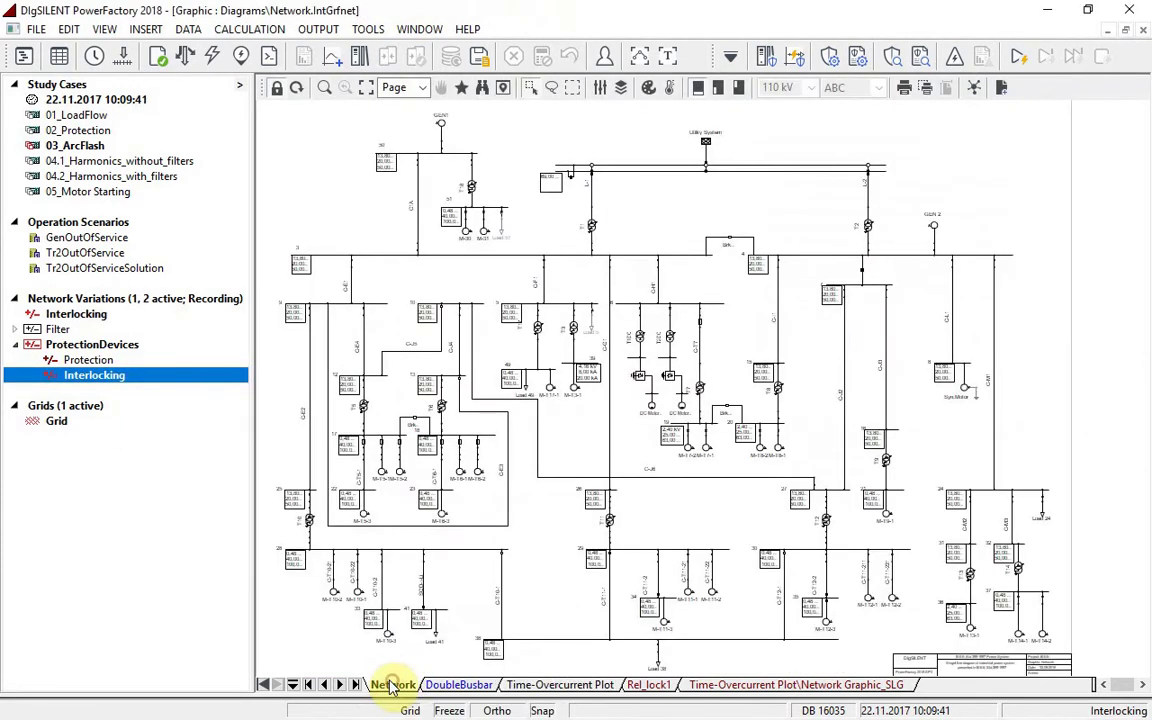
Rerun the line C-E1 short circuit and check the relay now tripping at 0,755 s
right_click(354, 282)
mouse_move(450, 485)
mouse_move(473, 520)
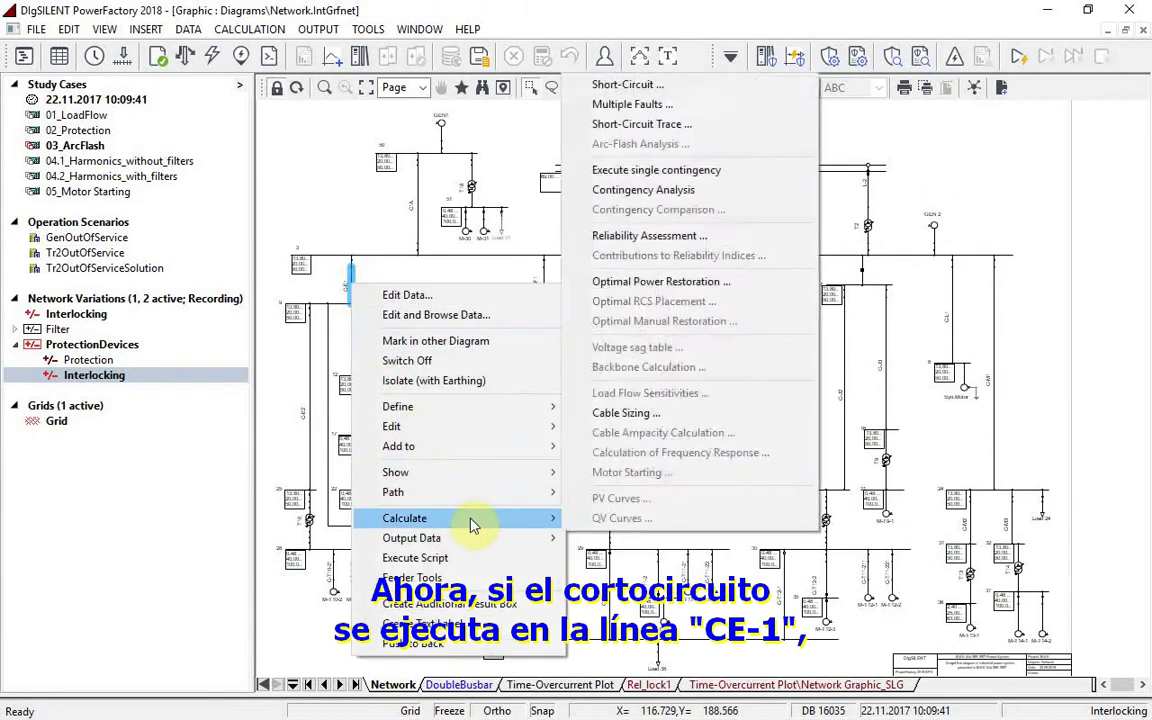
left_click(664, 86)
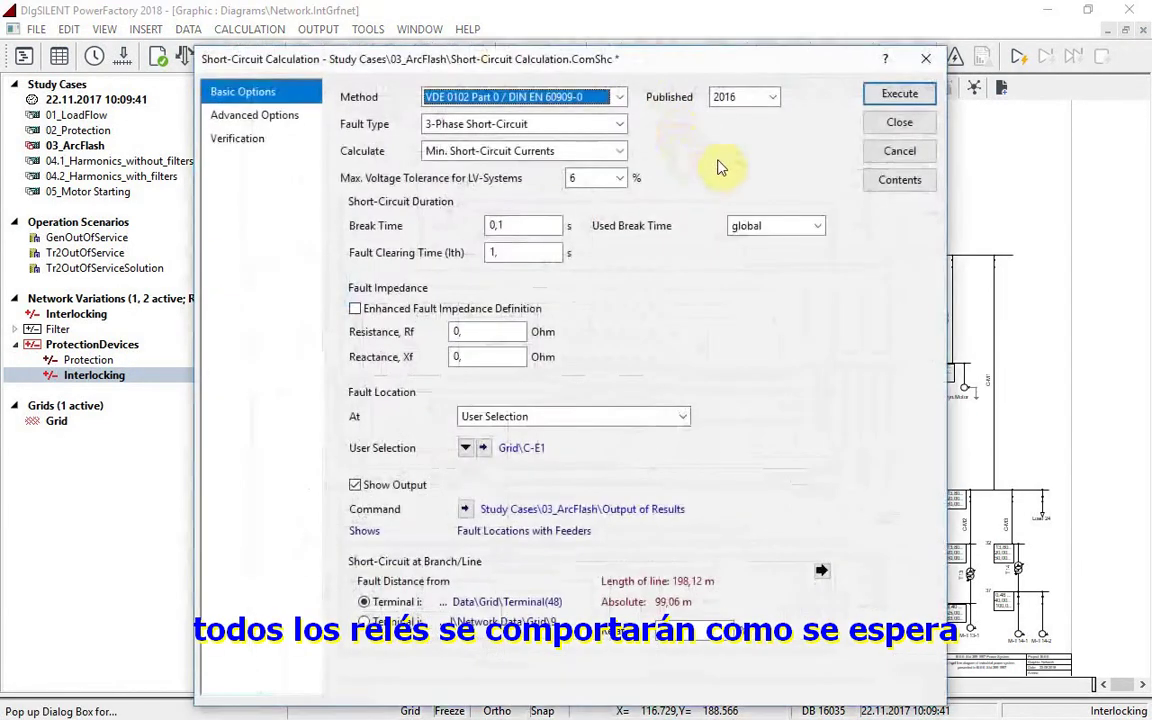
left_click(886, 92)
left_click(562, 684)
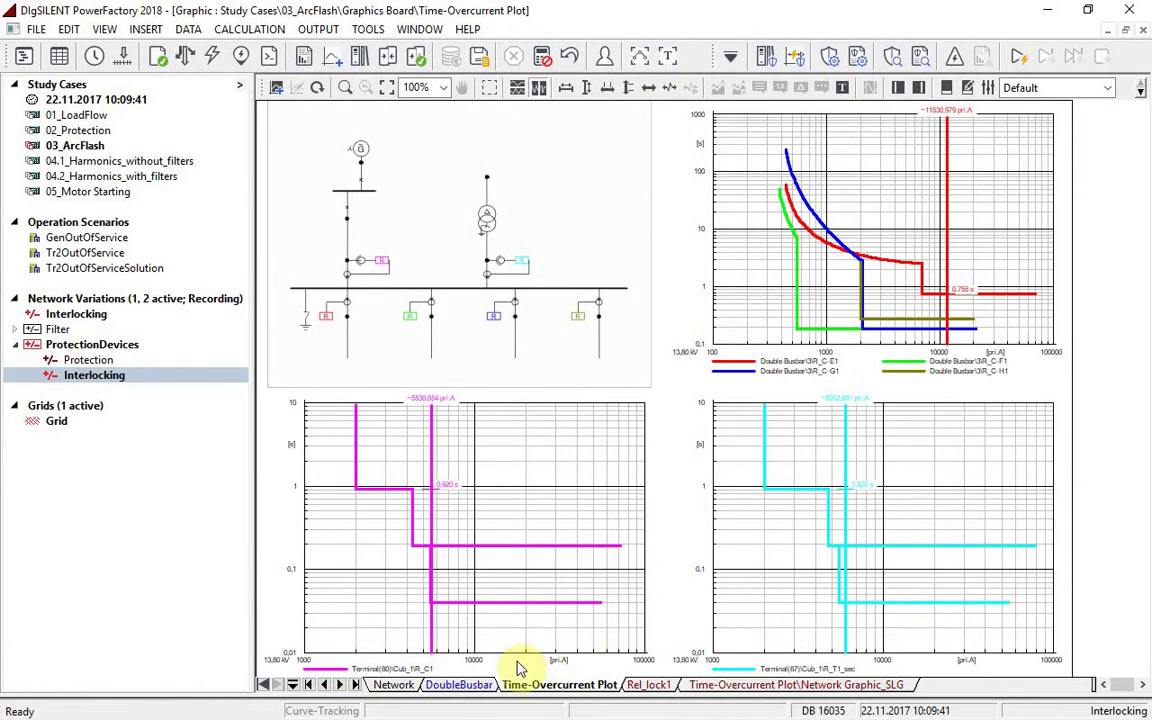
left_click(402, 684)
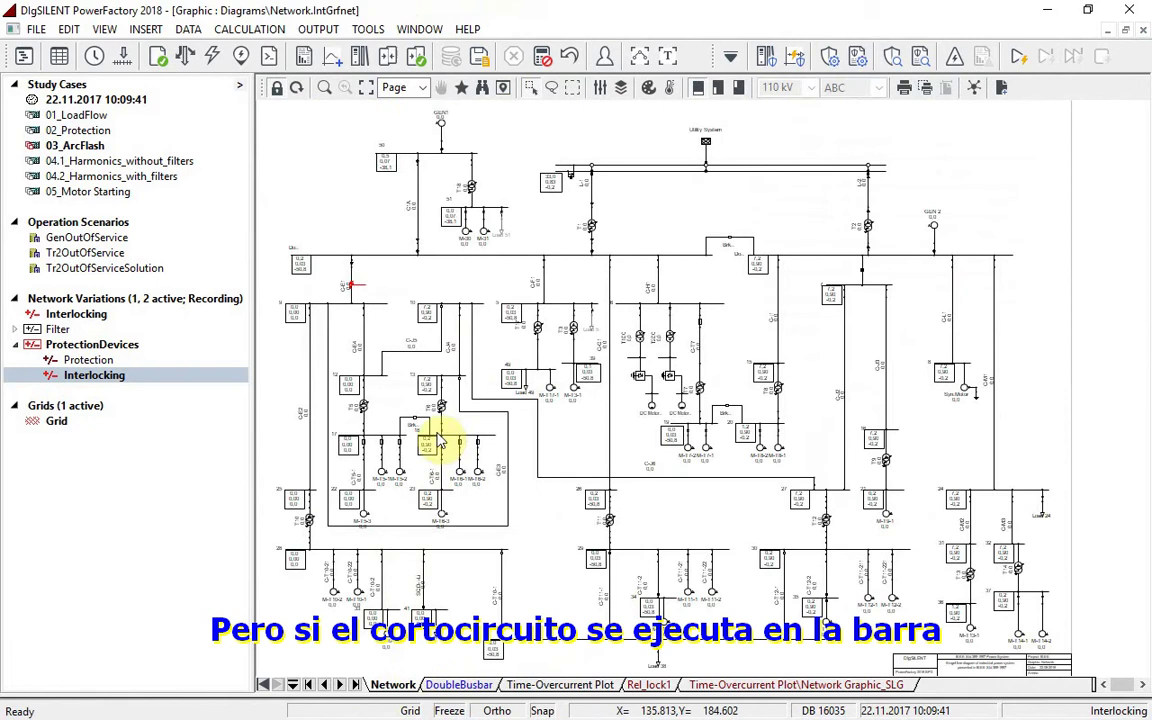
Rerun the busbar 3 short circuit and confirm both upstream relays now trip at 0,190 s
right_click(479, 257)
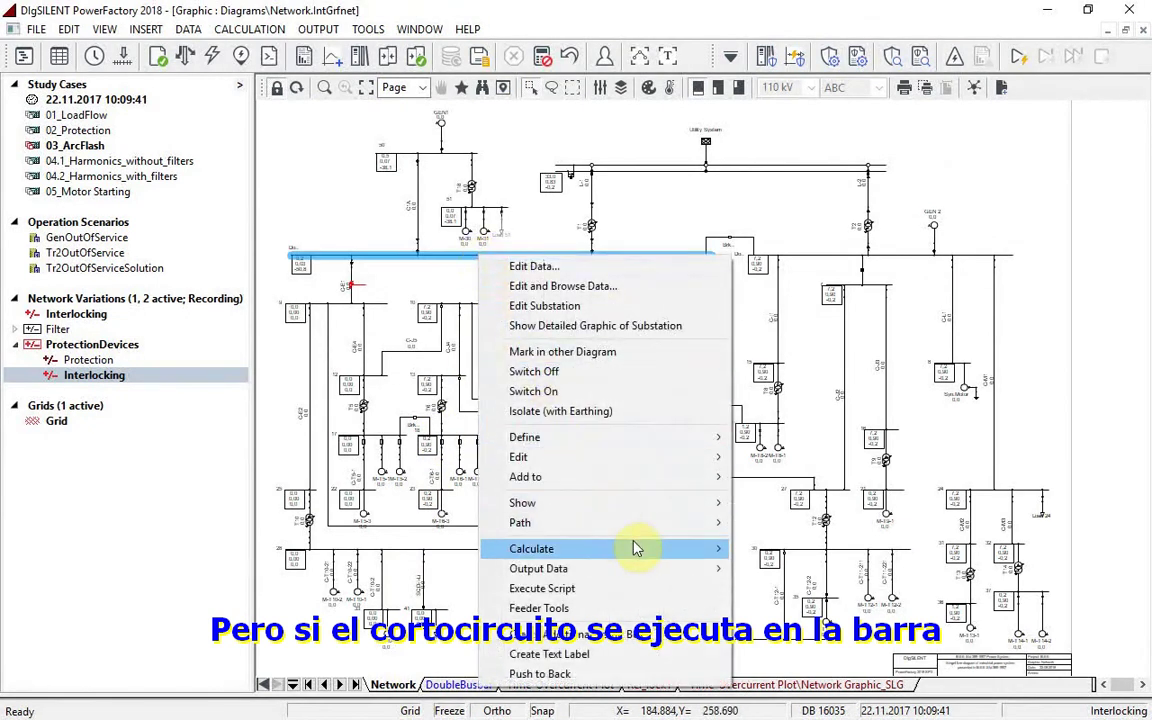
mouse_move(635, 548)
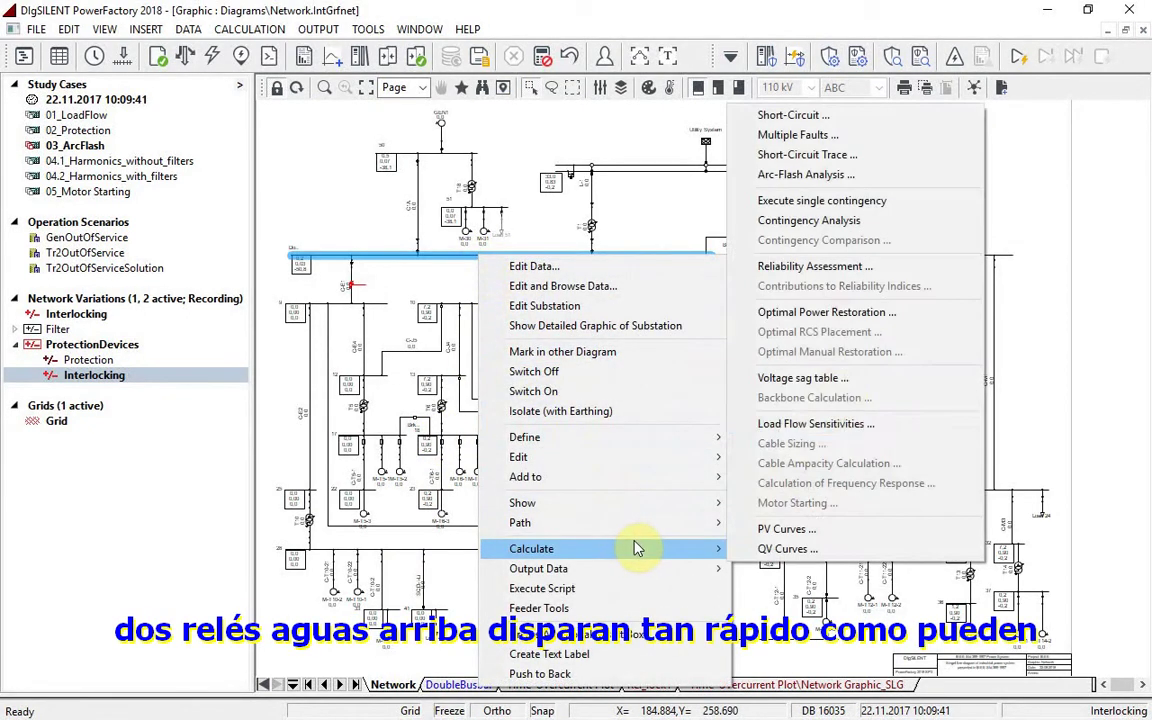
left_click(864, 116)
left_click(888, 96)
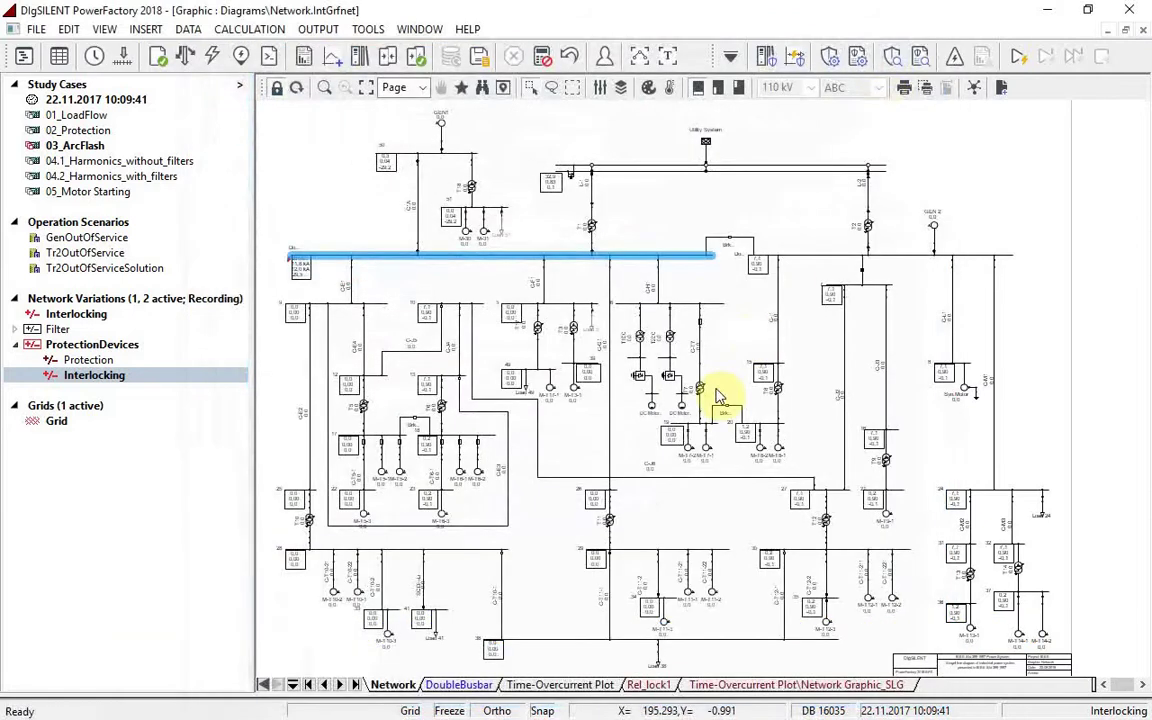
left_click(548, 685)
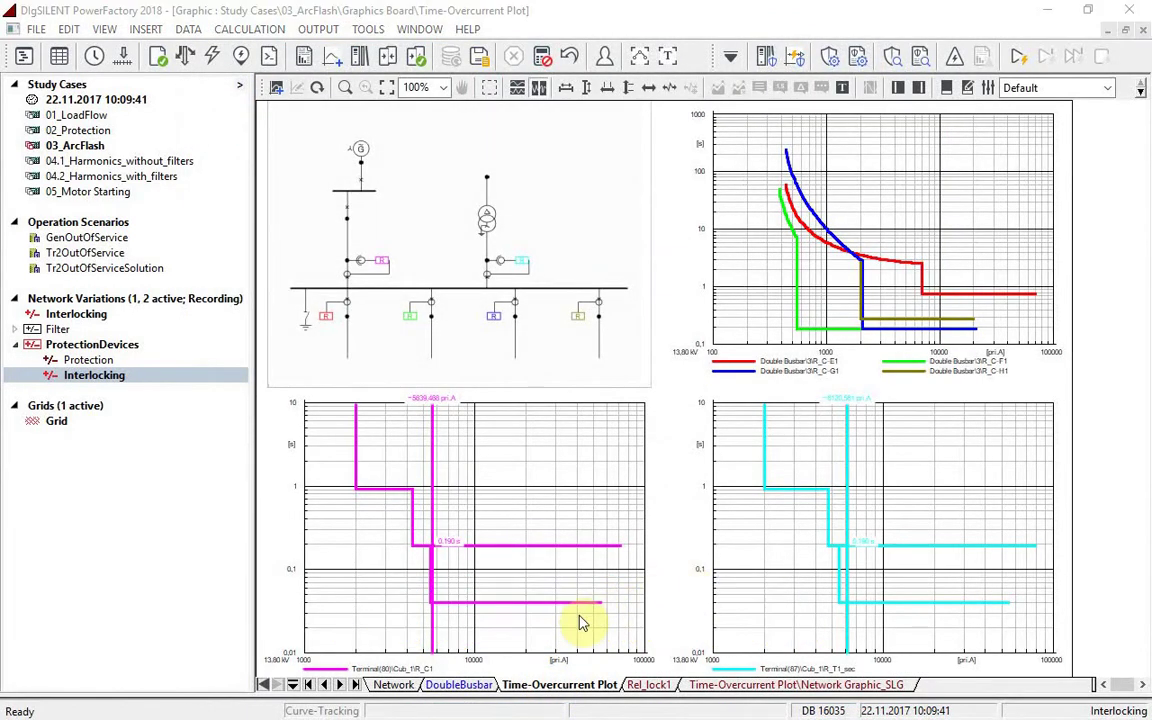
left_click(390, 685)
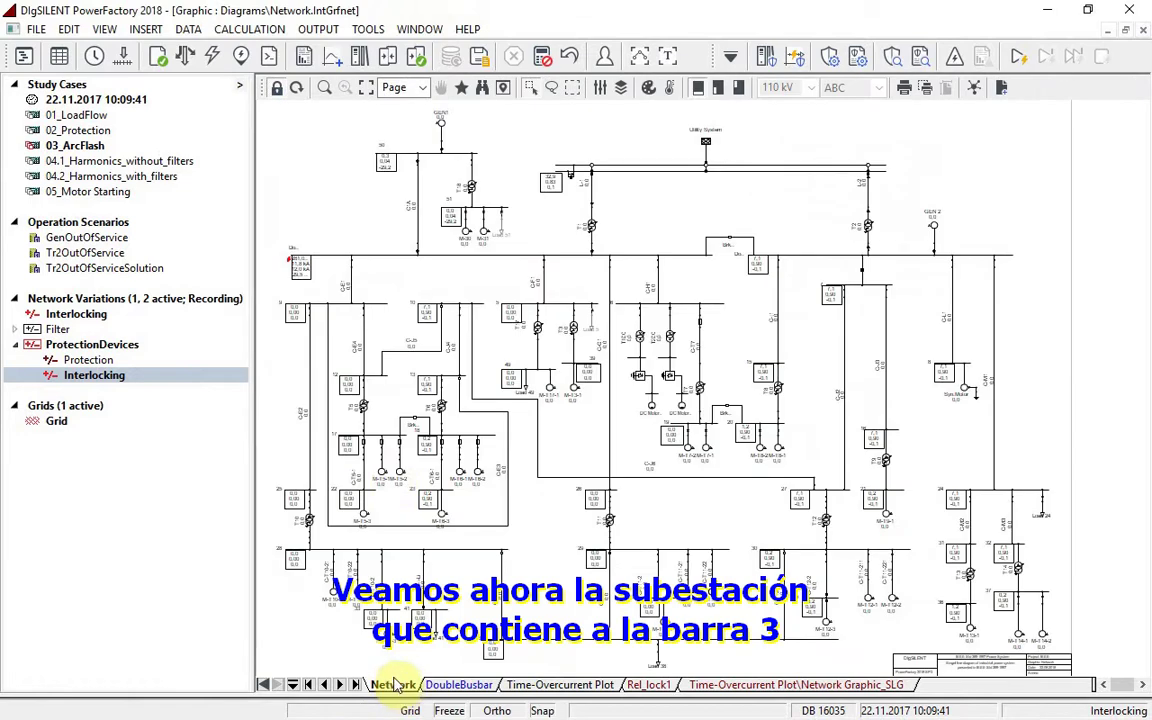
Open busbar 3's detailed substation diagram and zoom in on its bays and relays
right_click(397, 260)
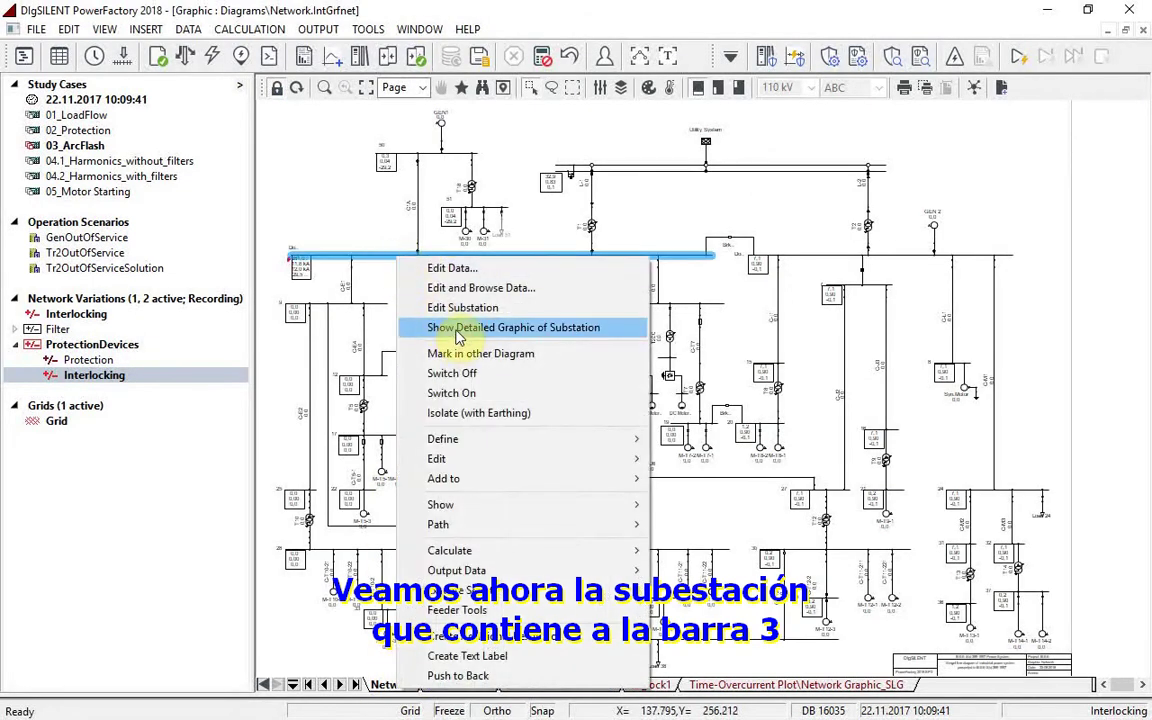
left_click(442, 327)
left_click(324, 87)
mouse_move(312, 414)
left_mouse_down()
mouse_move(376, 475)
mouse_move(540, 578)
mouse_move(674, 627)
mouse_move(712, 625)
left_mouse_up()
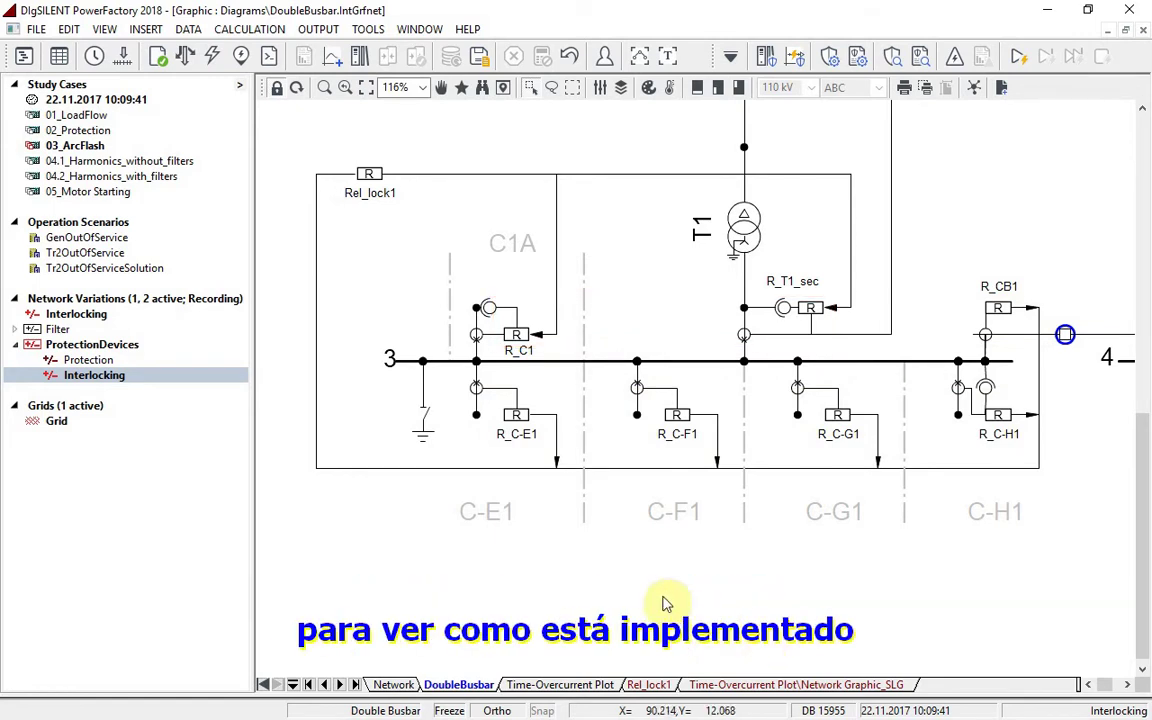
Display the Rel_lock1 relay's interlocking scheme graphic from its data browser
right_click(371, 177)
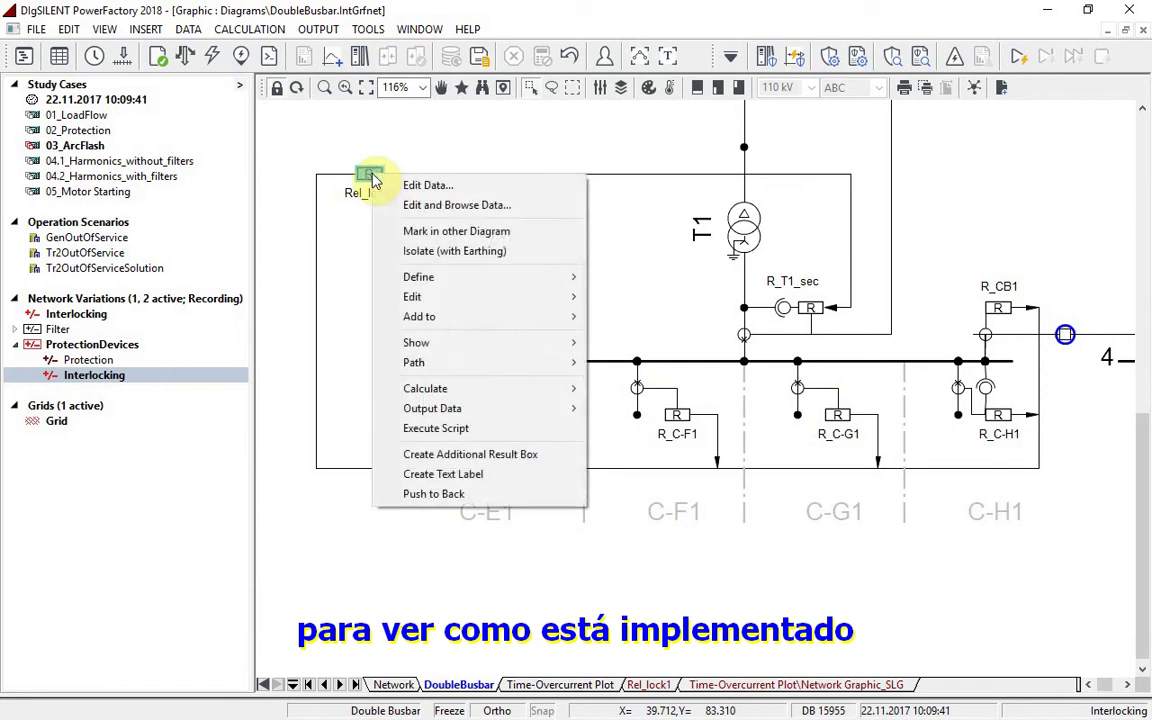
left_click(460, 205)
right_click(362, 254)
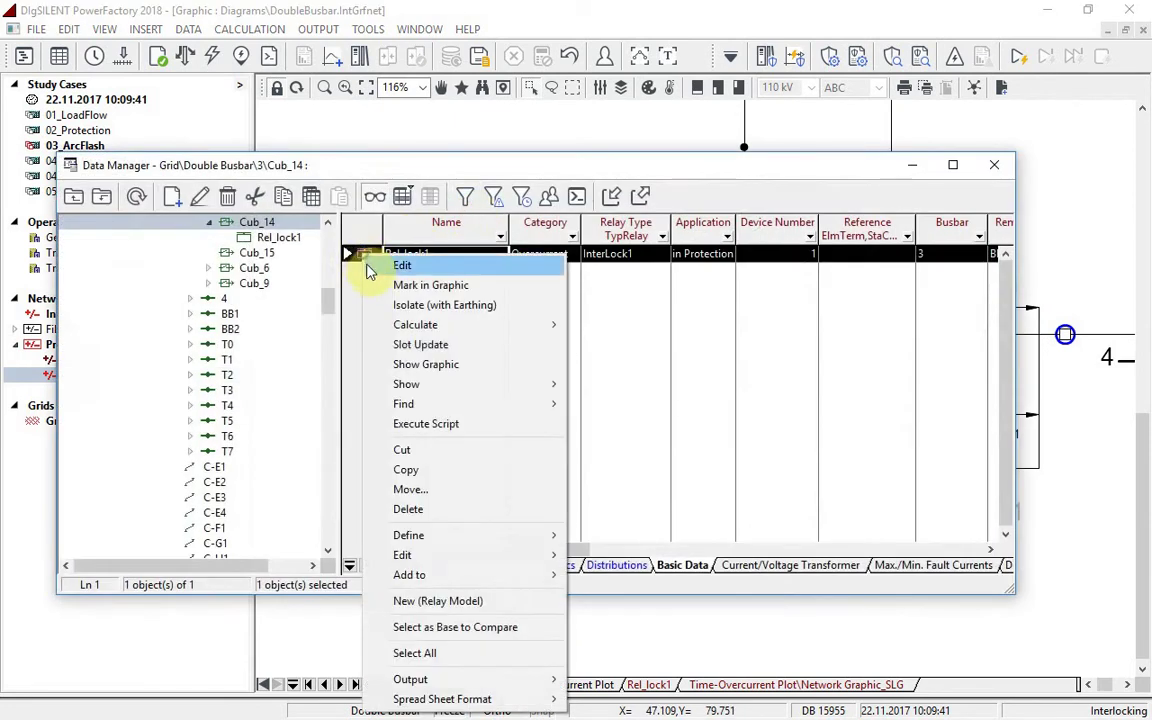
left_click(495, 368)
left_click(994, 164)
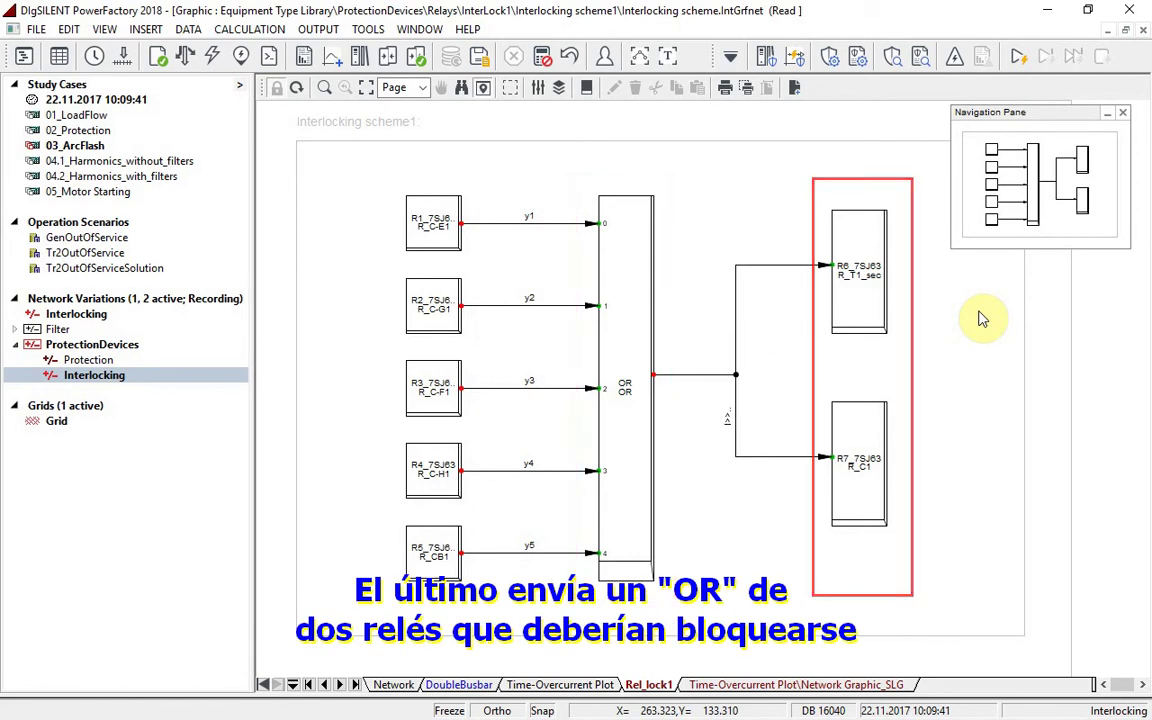
Rerun the arc-flash analysis at busbar 3 using a fixed 0.2 s clearing time
left_click(400, 683)
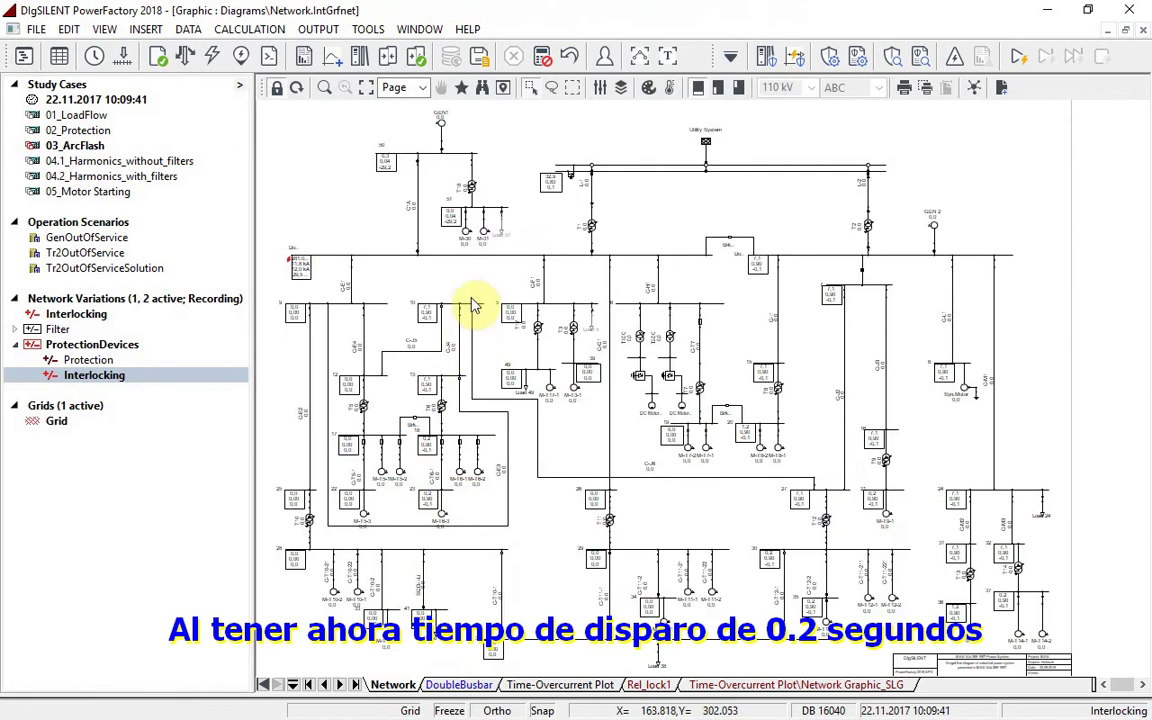
right_click(481, 258)
mouse_move(643, 549)
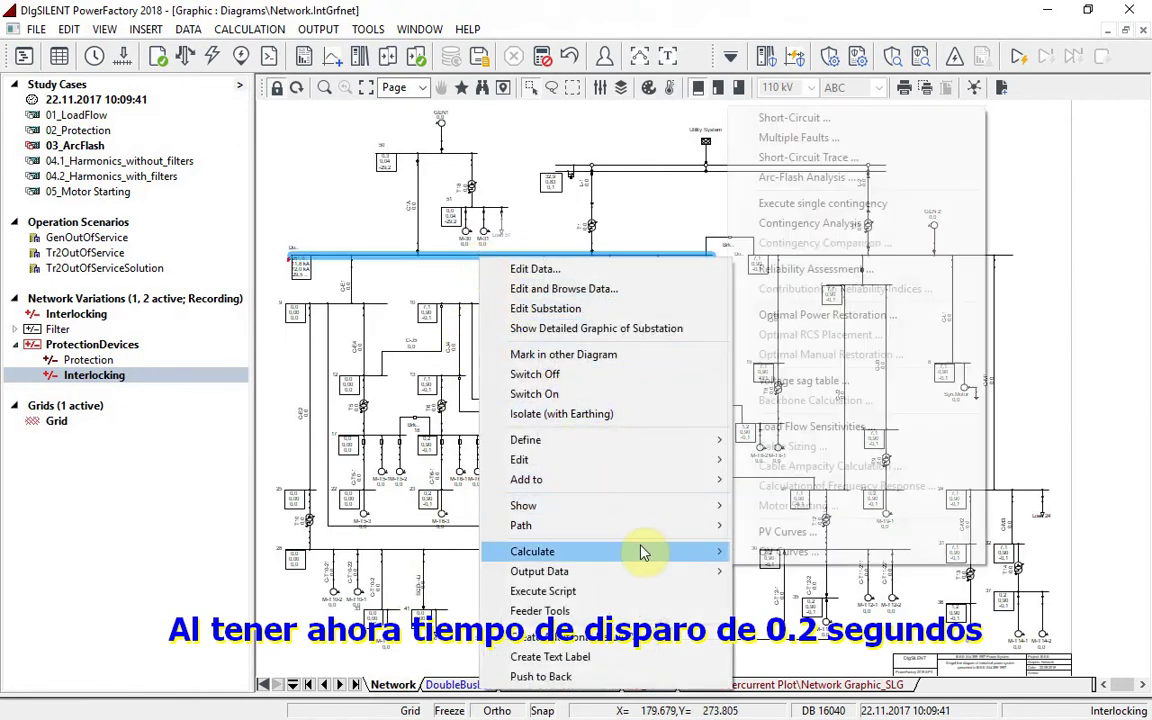
left_click(866, 180)
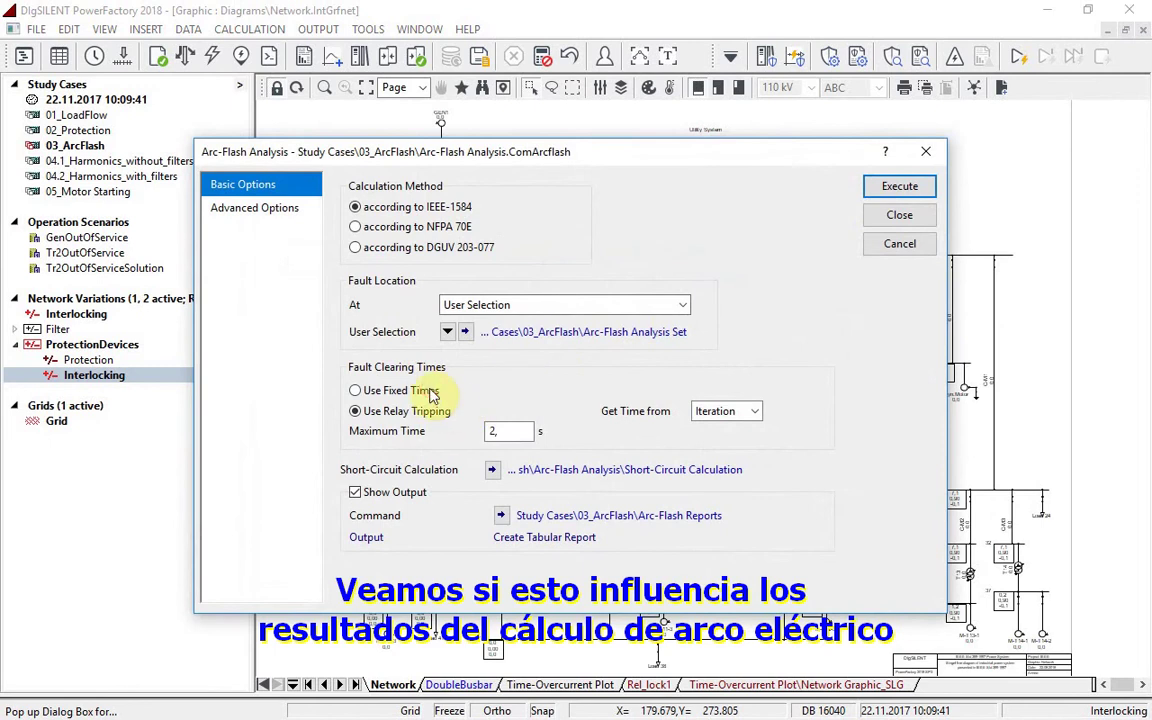
left_click(356, 391)
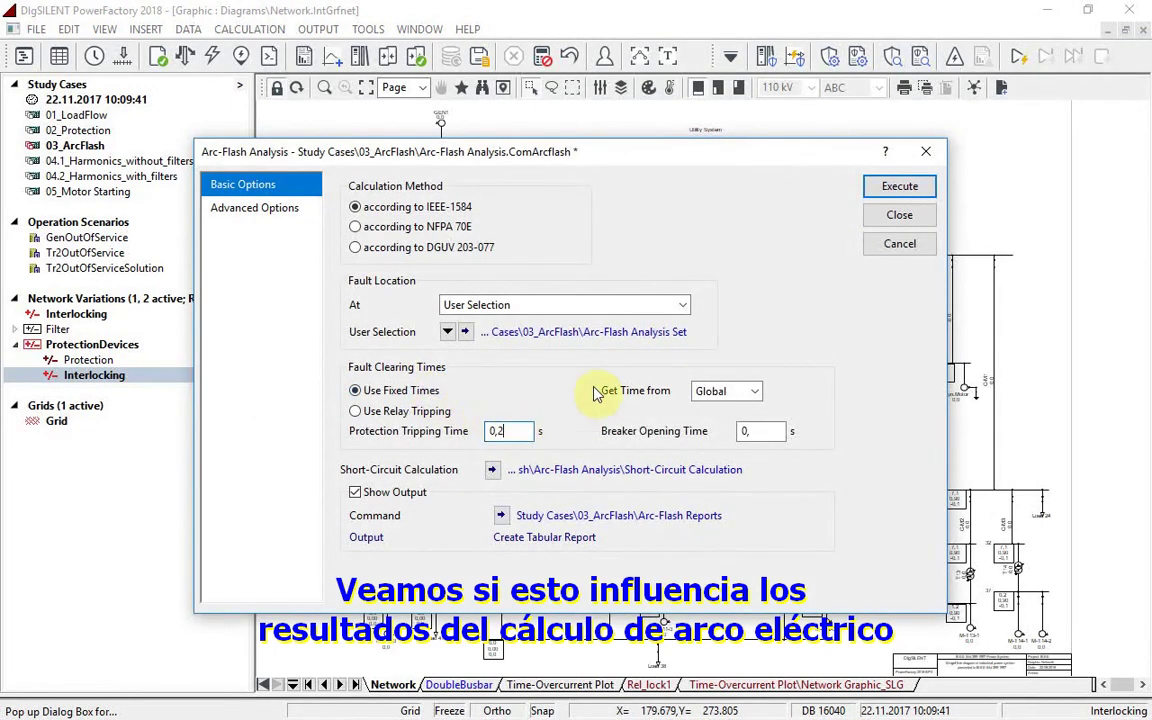
left_click(875, 188)
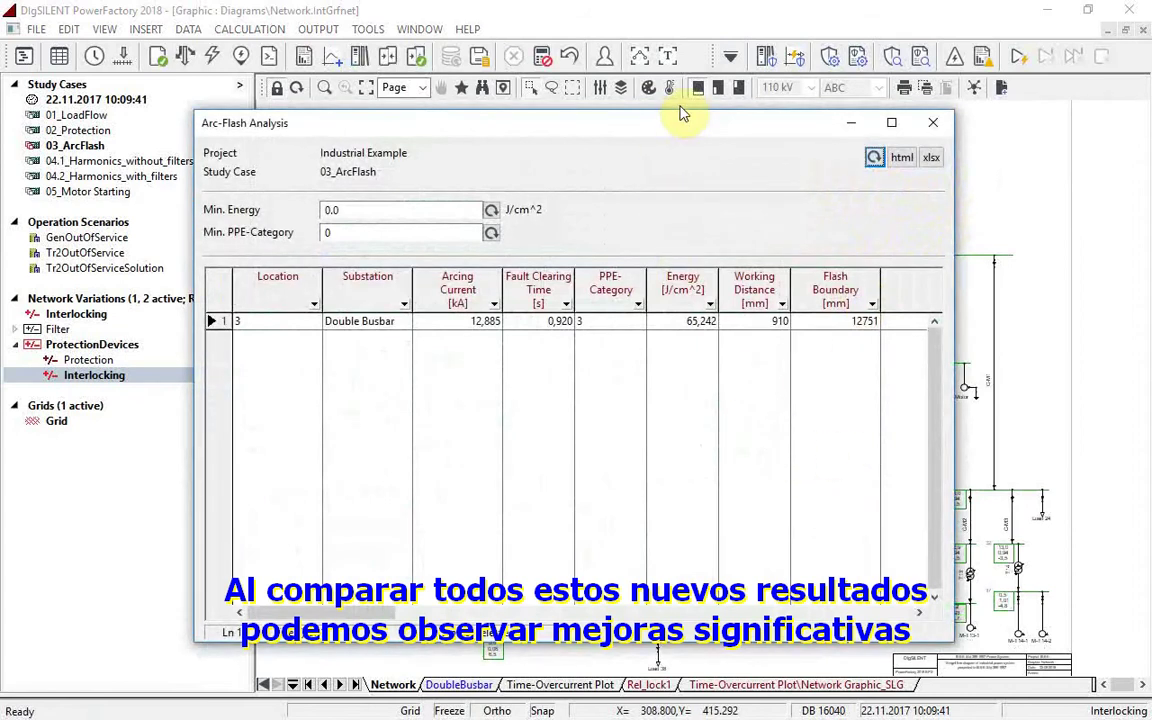
Compare the new 14,183 J/cm² result with the earlier 65,242 J/cm², then close both result windows
left_click_drag(681, 127, 670, 378)
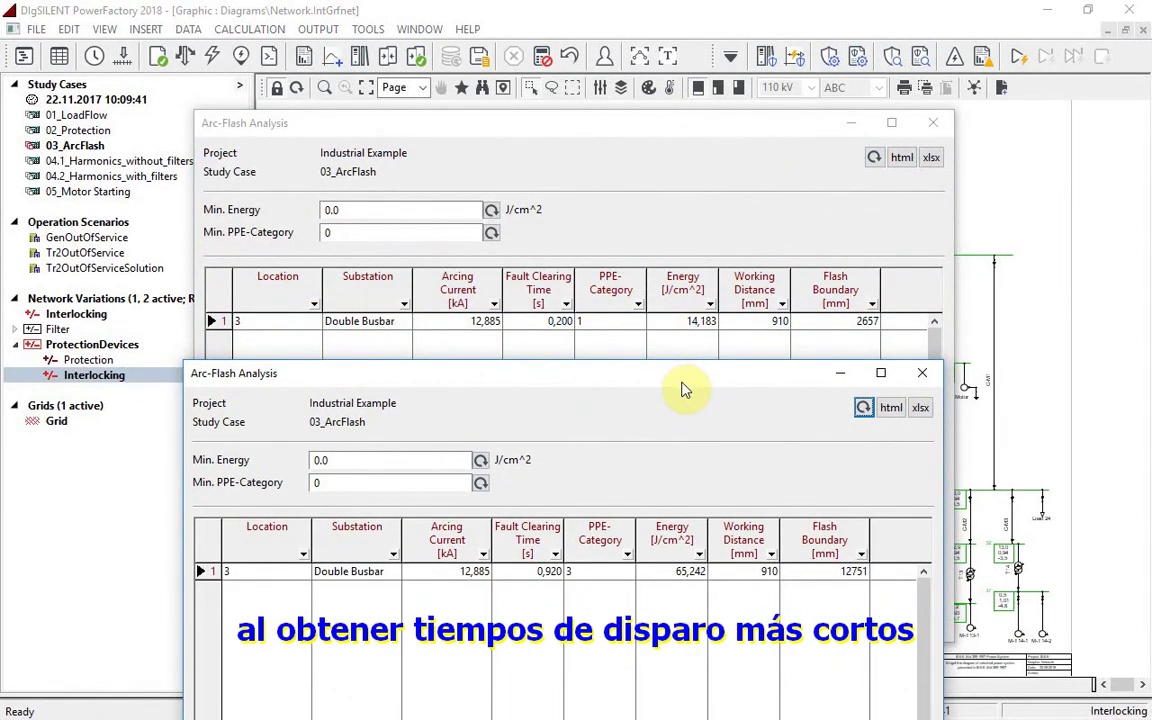
left_click(922, 372)
left_click(933, 122)
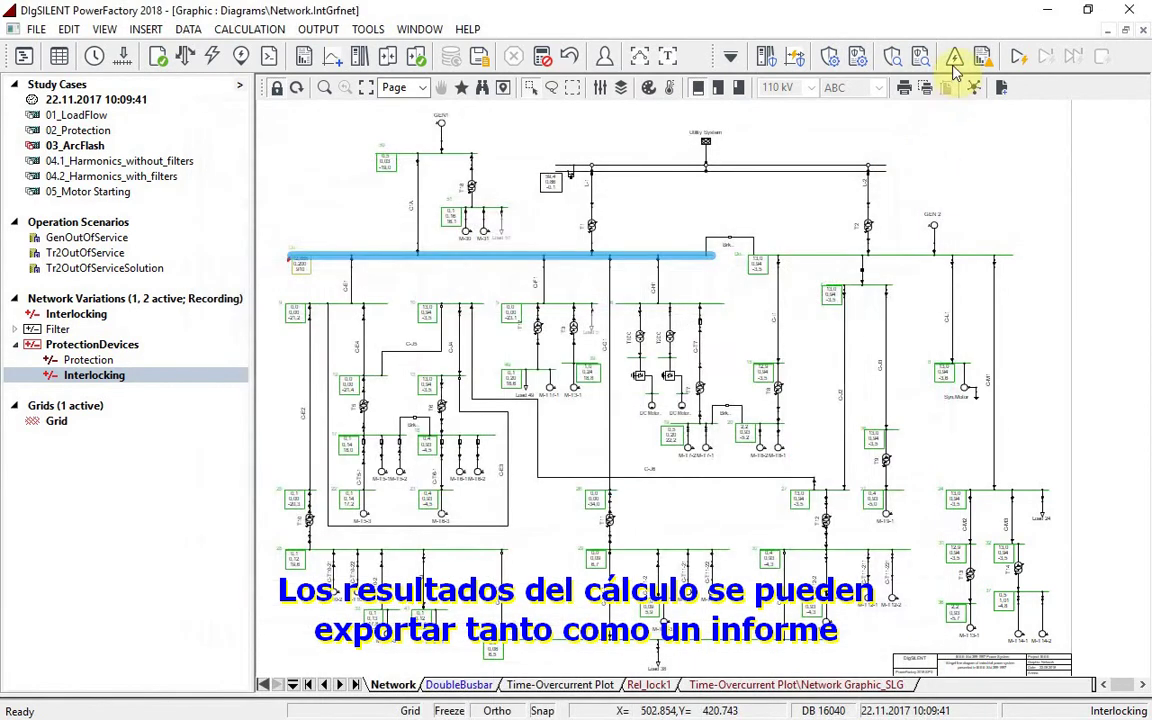
Run arc flash at All Accessible Locations with relay-tripping clearing times, then close the results table
left_click(955, 56)
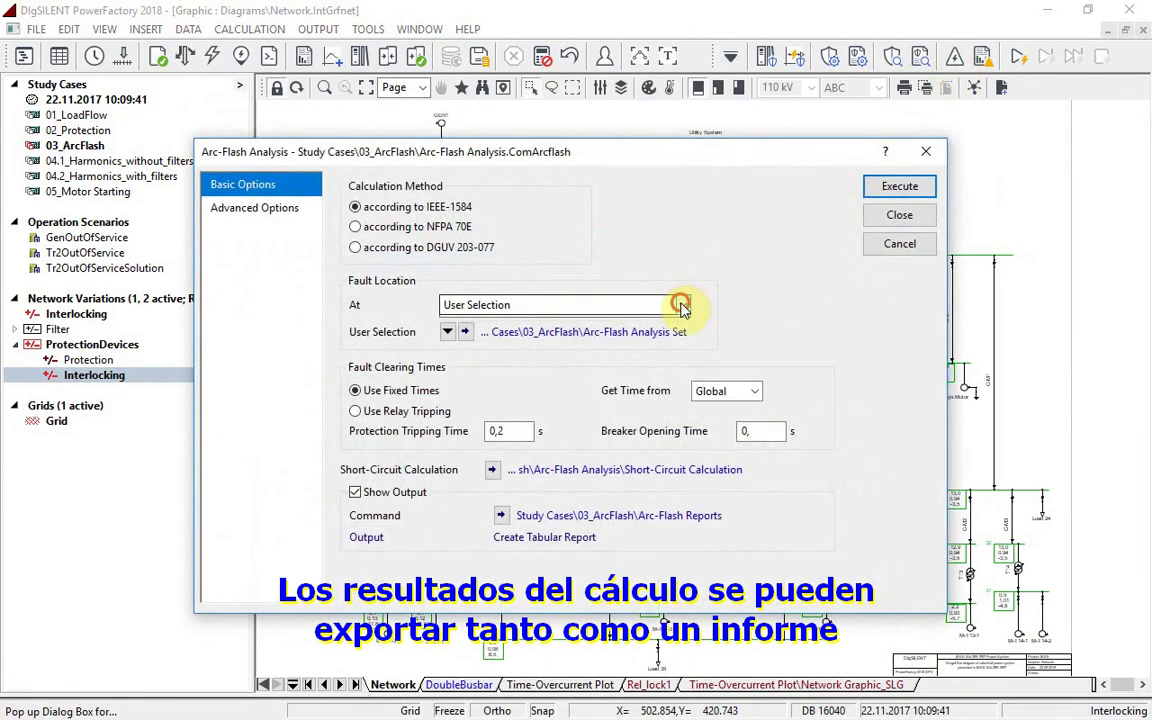
left_click(680, 305)
left_click(520, 334)
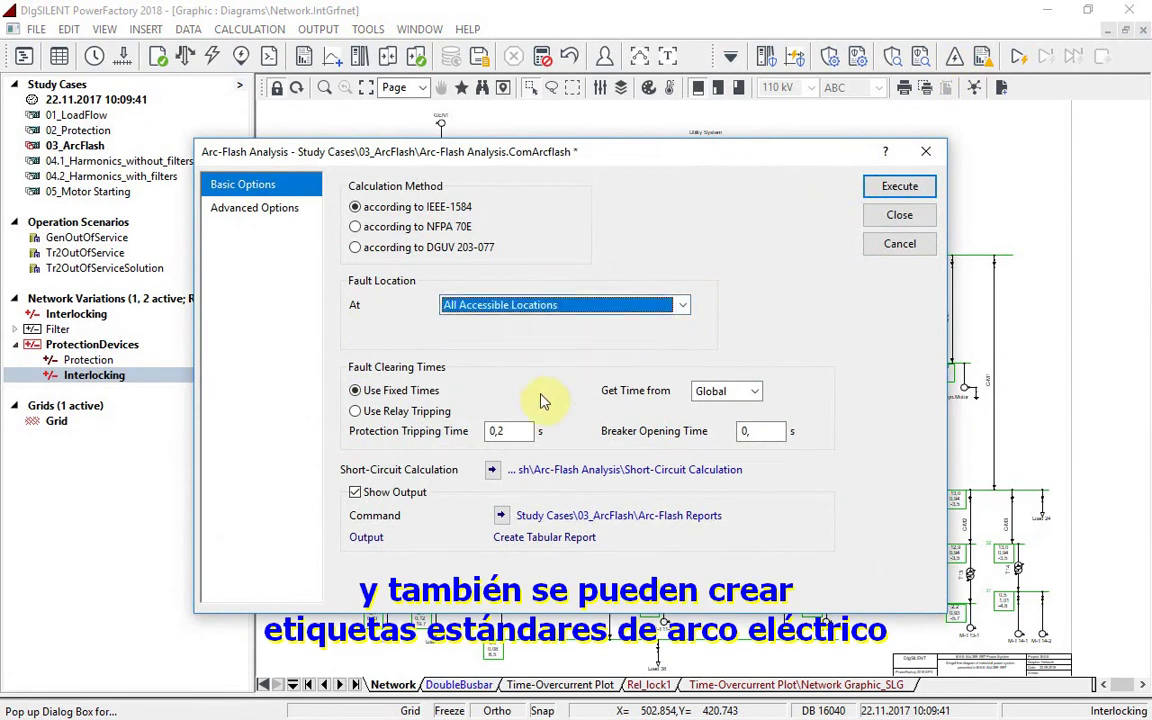
left_click(440, 418)
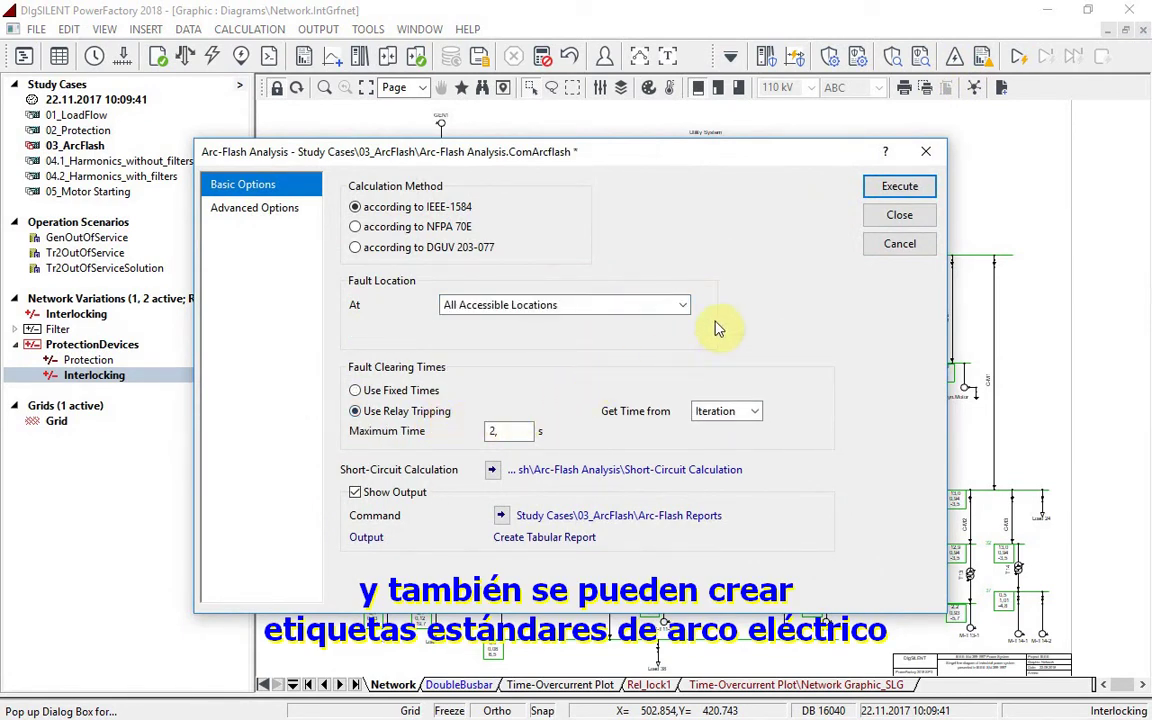
left_click(874, 186)
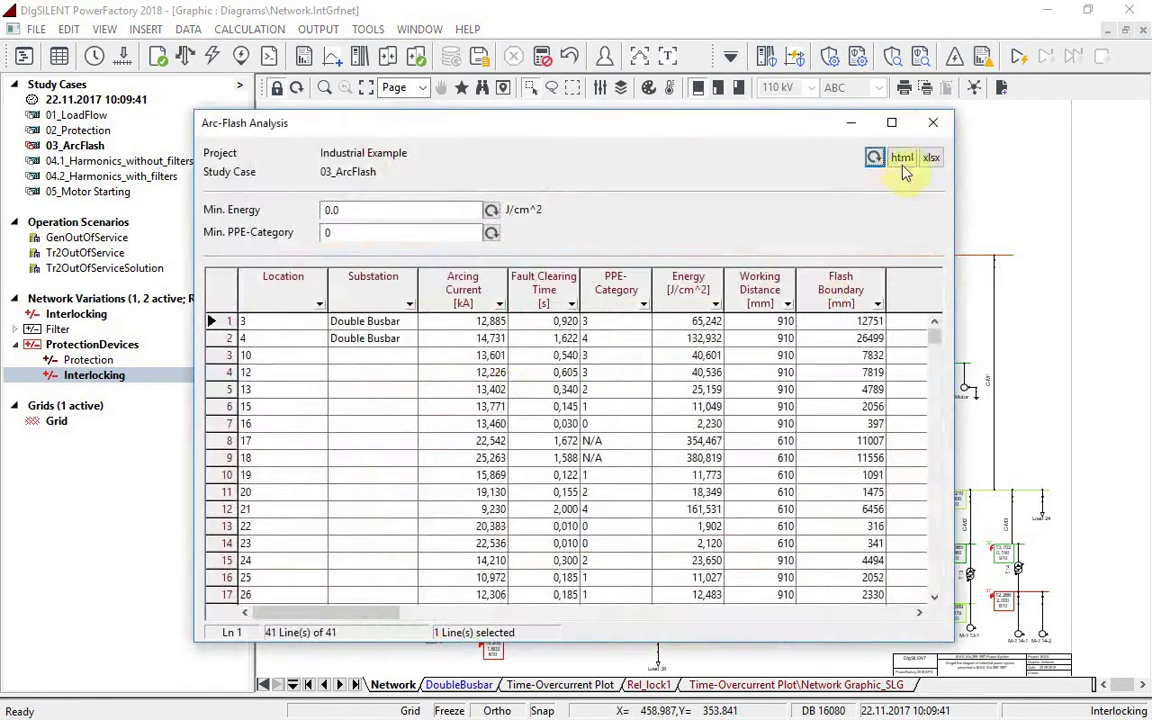
left_click(938, 121)
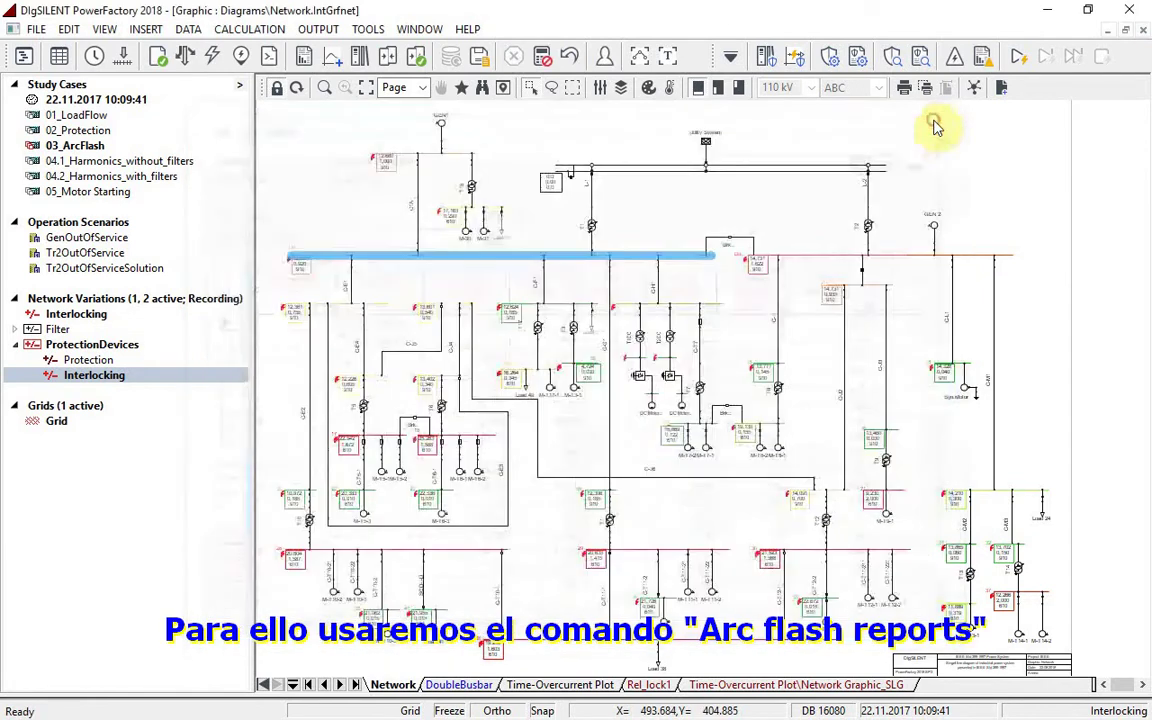
Generate the Arc-Flash Reports with a label database saved as ArcFlashLabel
left_click(982, 57)
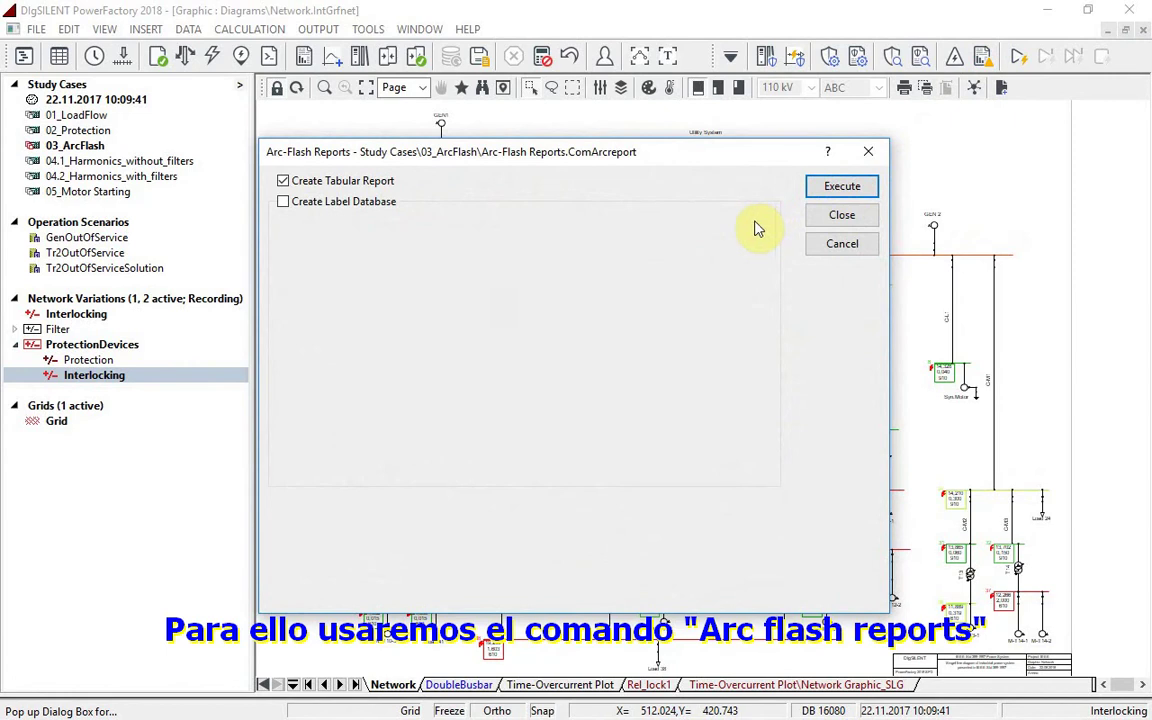
left_click(364, 205)
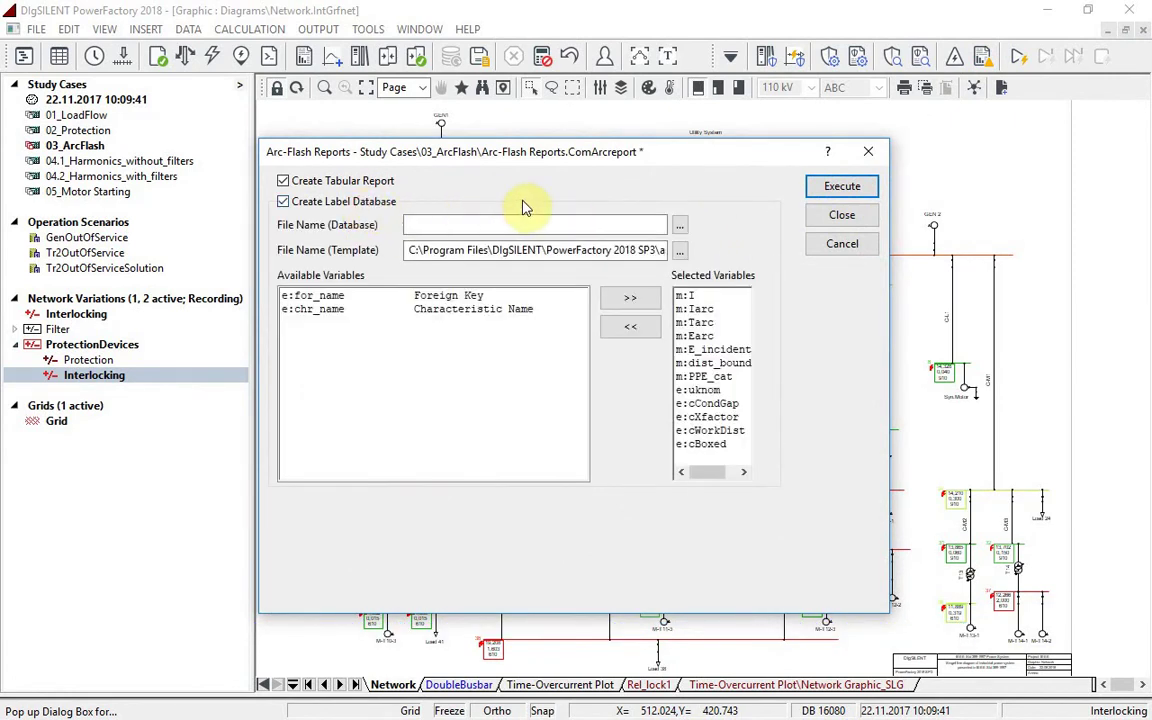
left_click(679, 225)
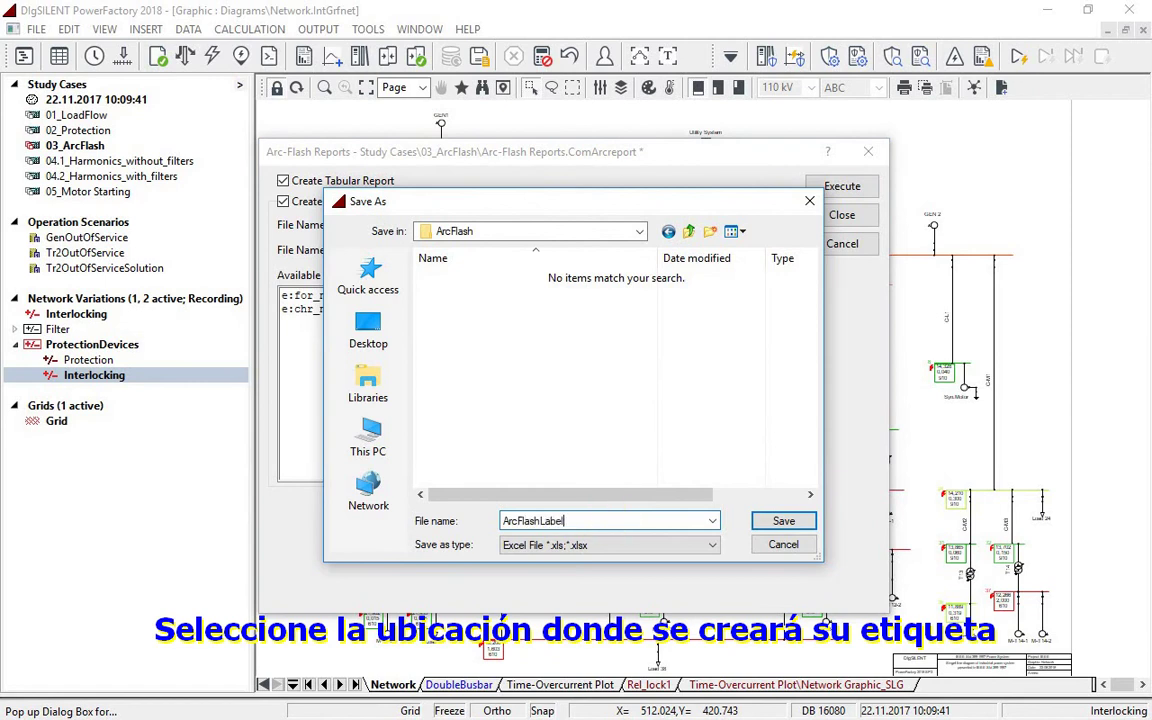
left_click(778, 523)
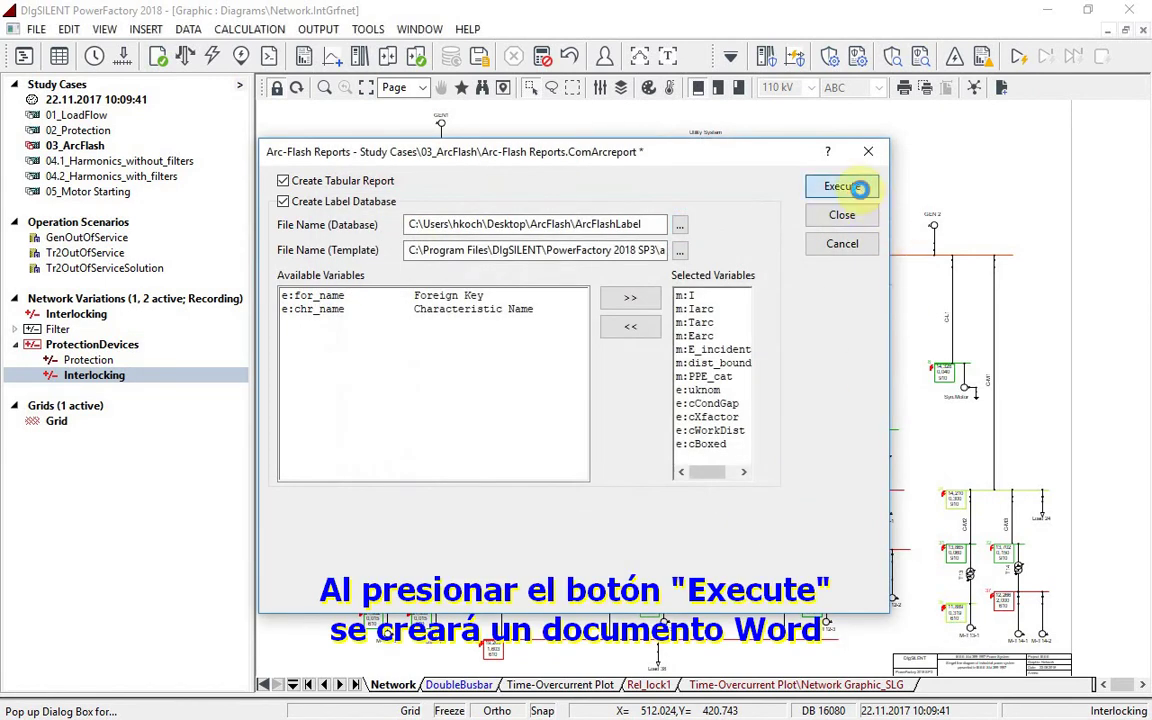
left_click(858, 187)
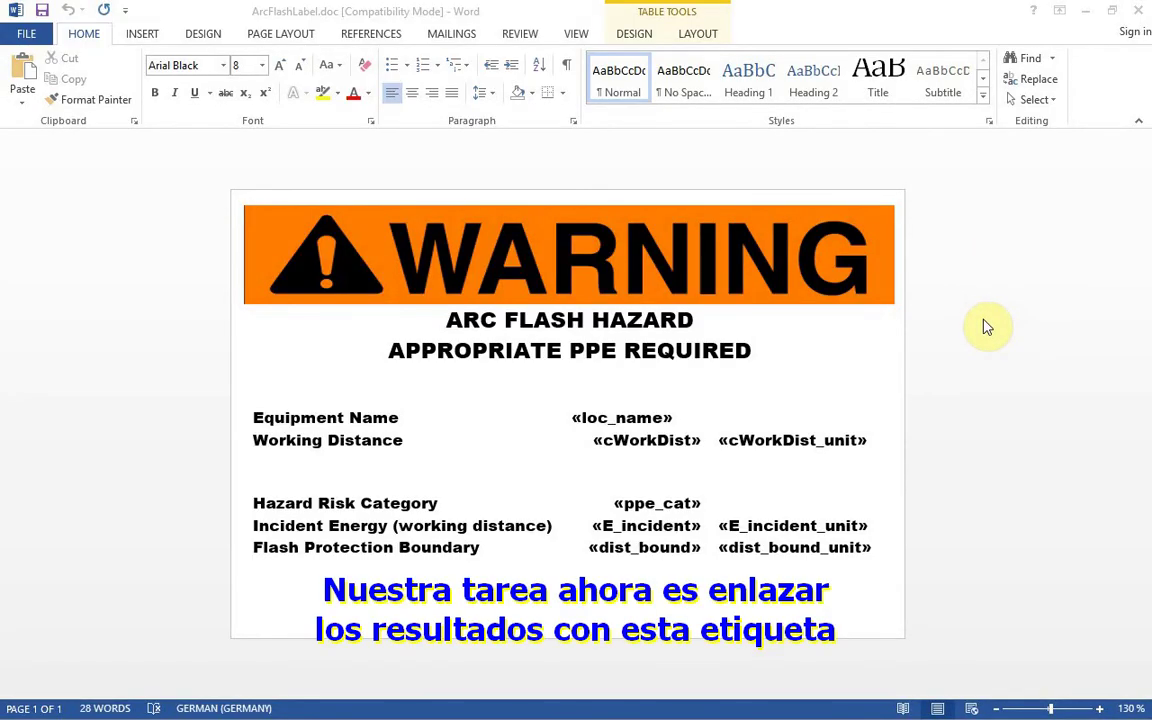
Set ArcFlashLabel.xls, sheet 'Arc-Flash Analysis$', as the label's mail-merge recipient list
left_click(451, 33)
left_click(170, 103)
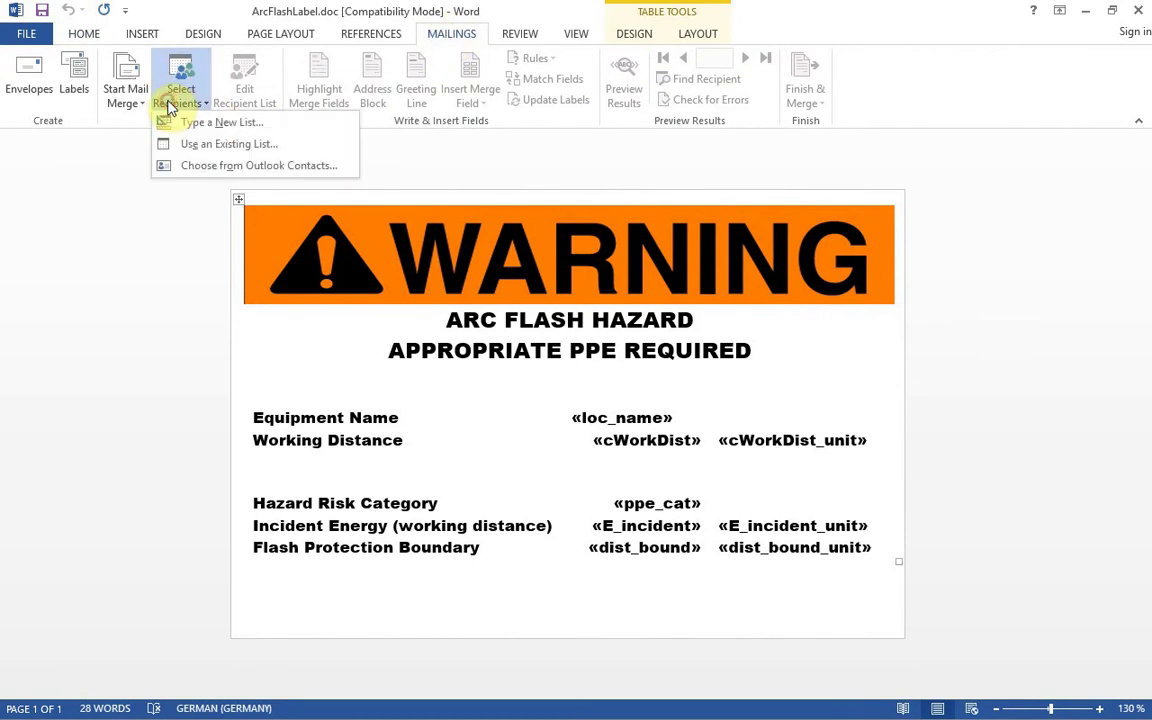
left_click(210, 144)
left_click(285, 176)
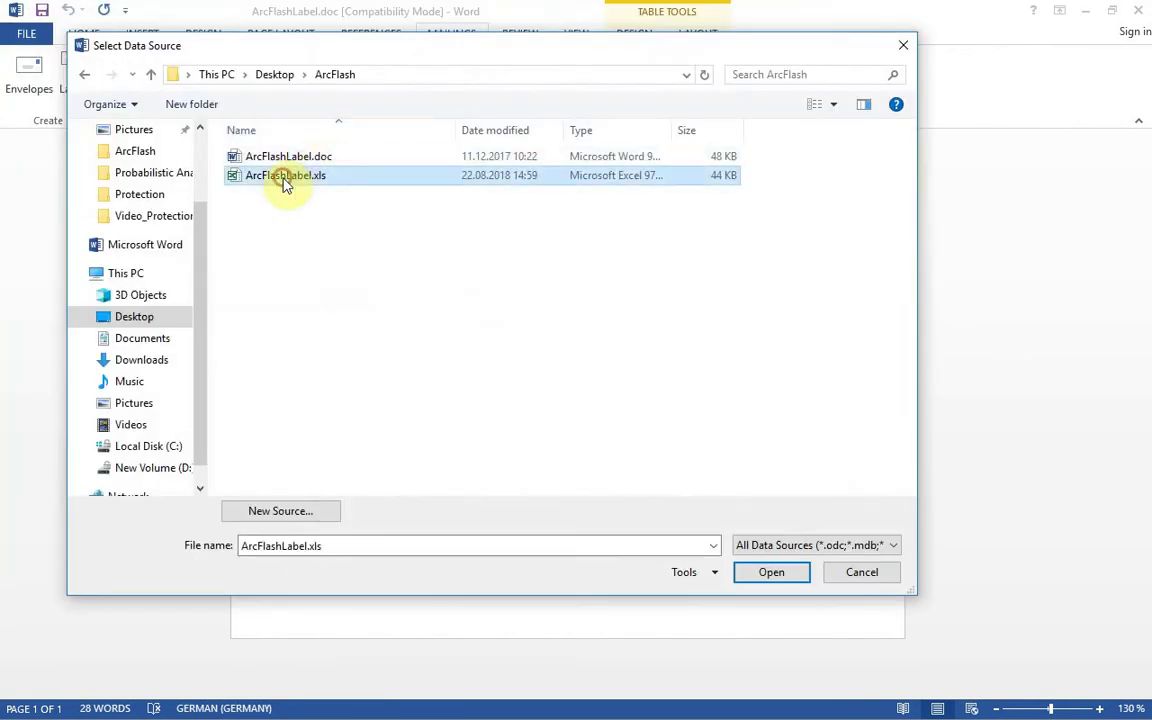
left_click(771, 572)
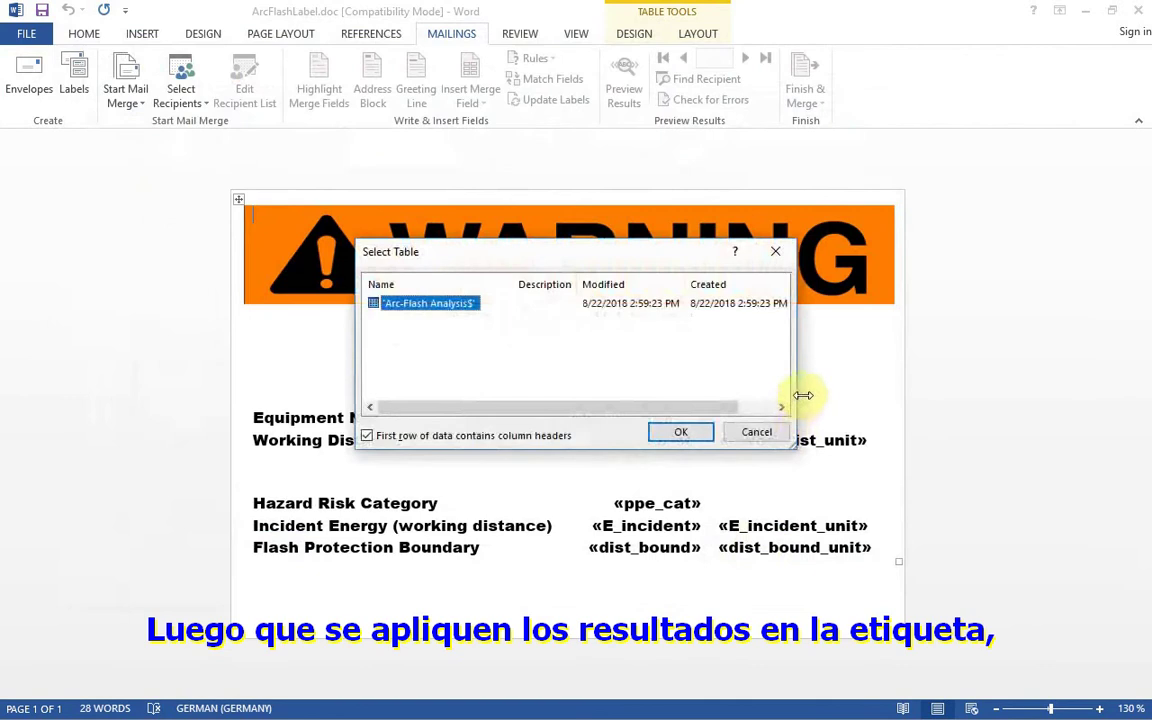
left_click(681, 432)
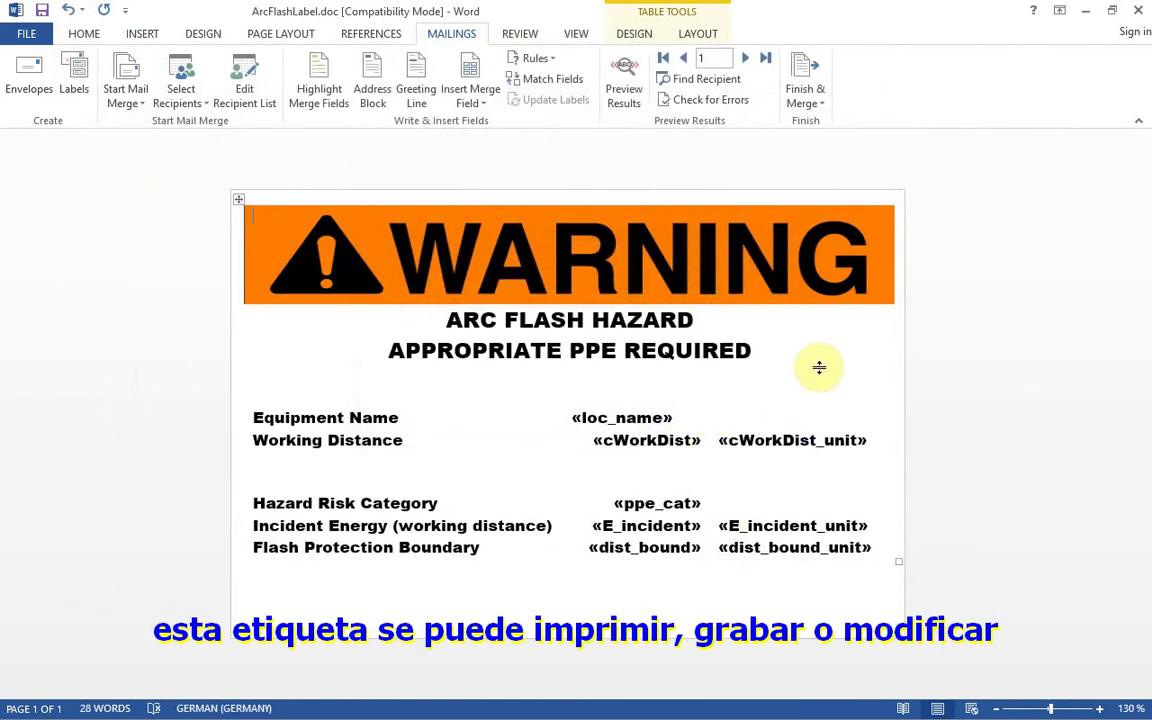